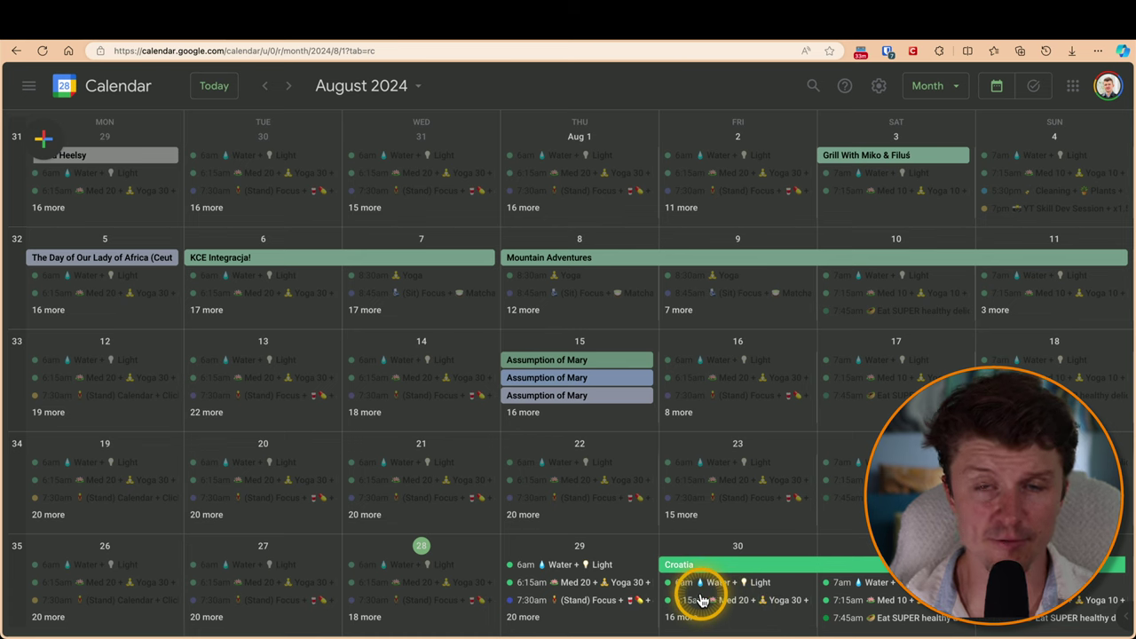
Switch the calendar to Schedule view and advance the listing to Friday, August 30 (Croatia Day 1/11).
click(939, 85)
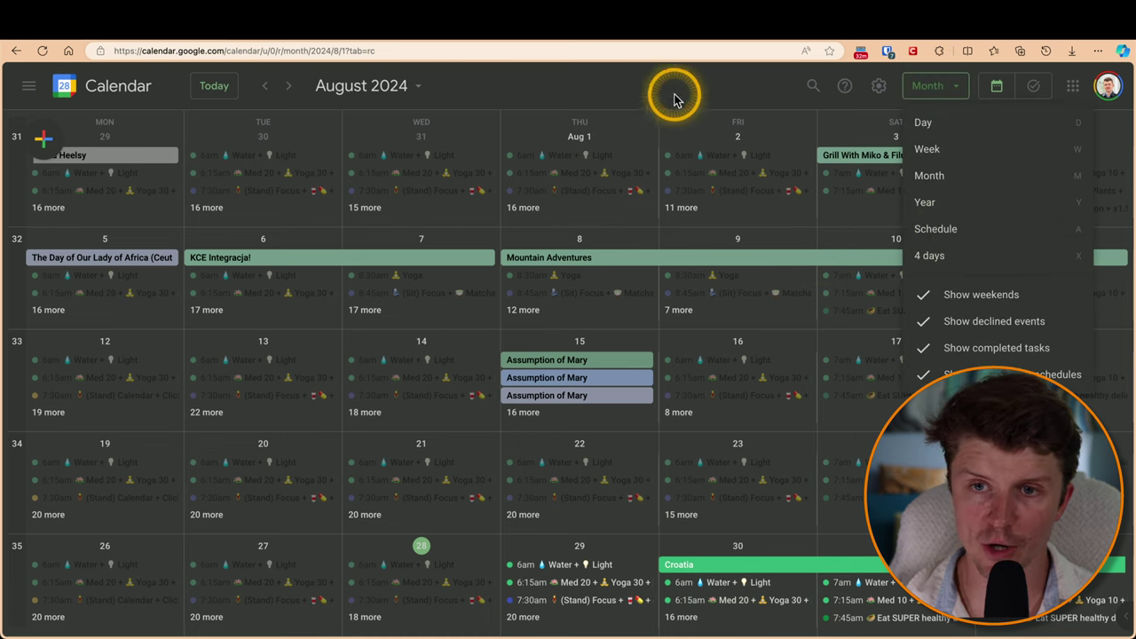
click(929, 231)
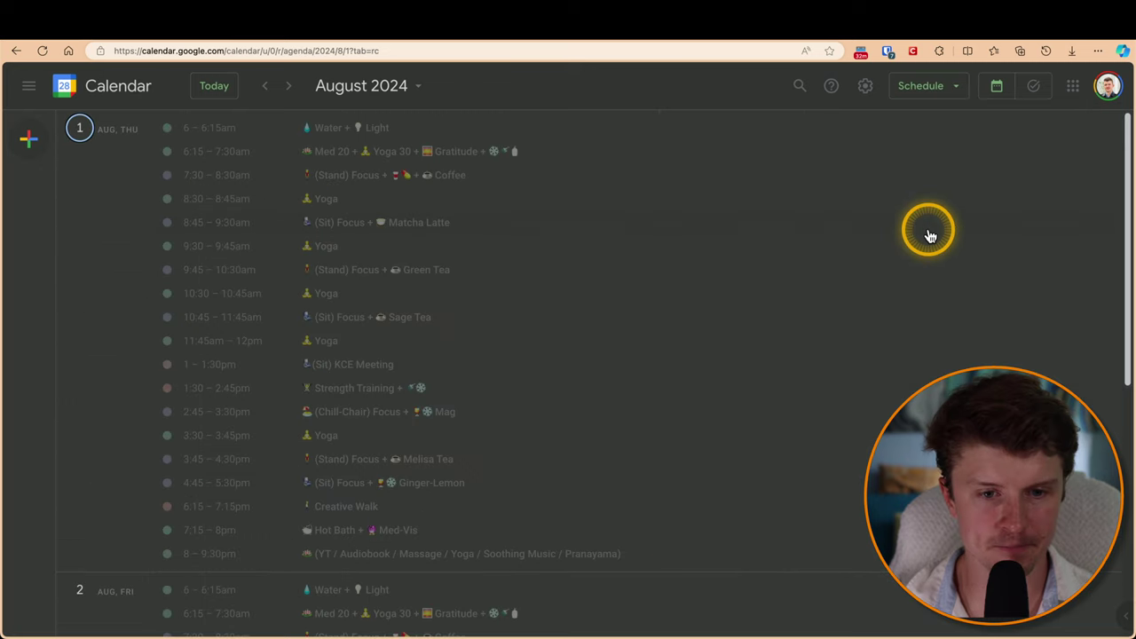
click(218, 89)
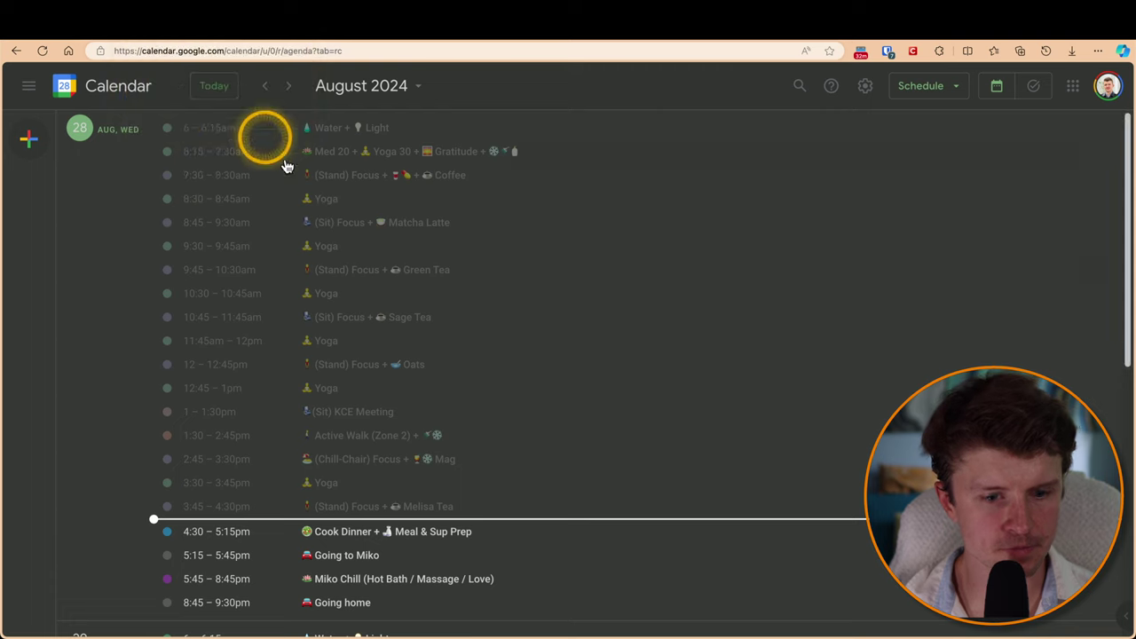
scroll(382, 271, down, 3)
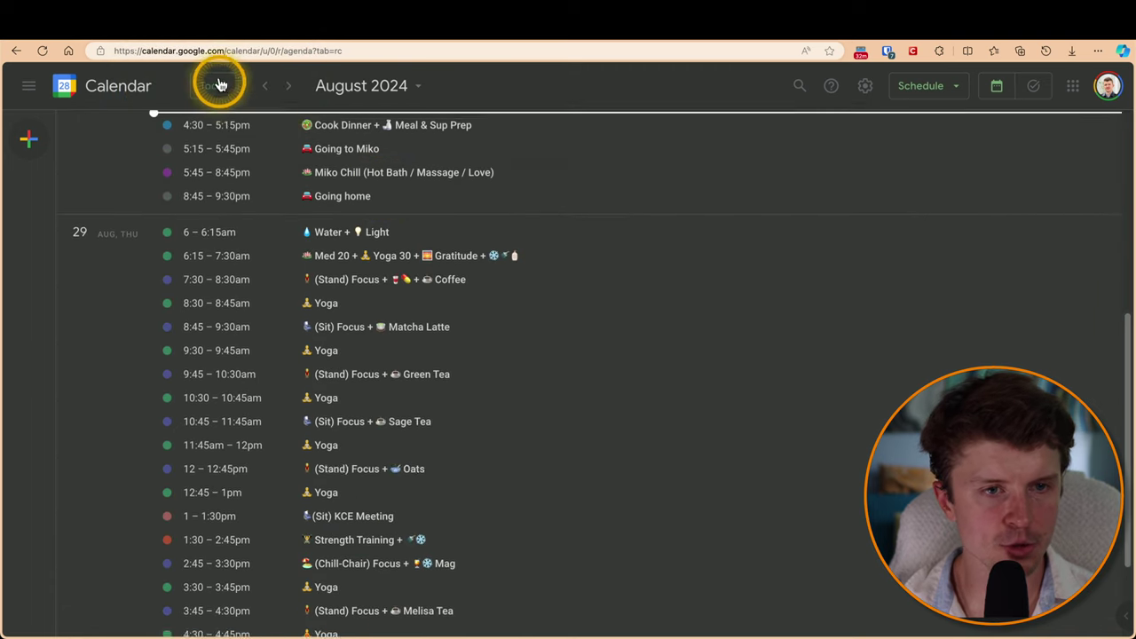
click(289, 86)
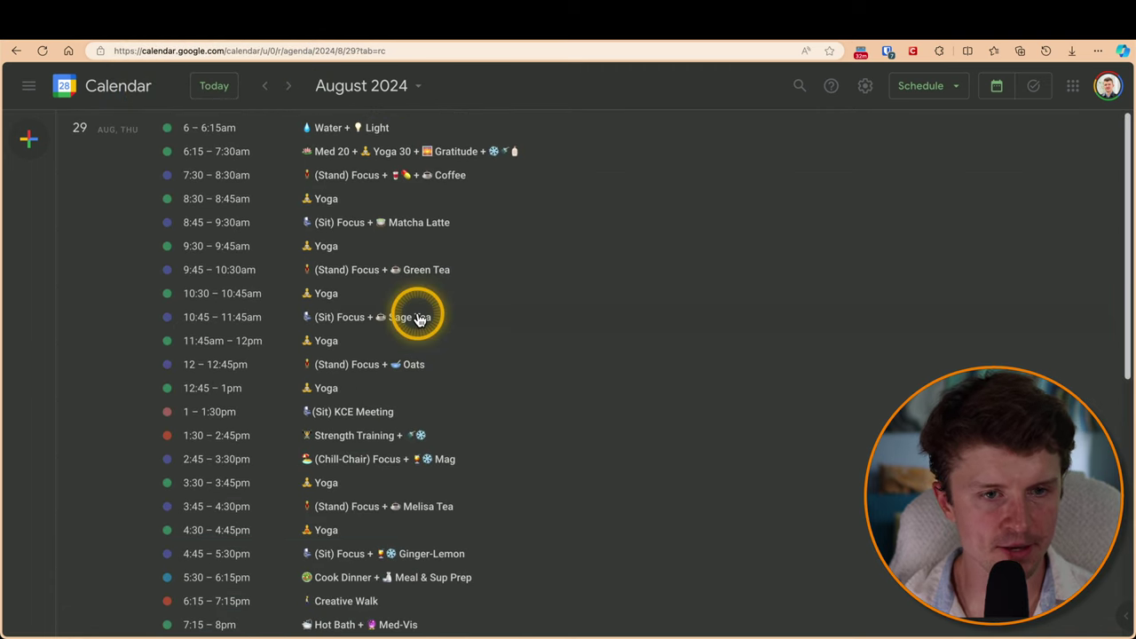
scroll(420, 320, down, 5)
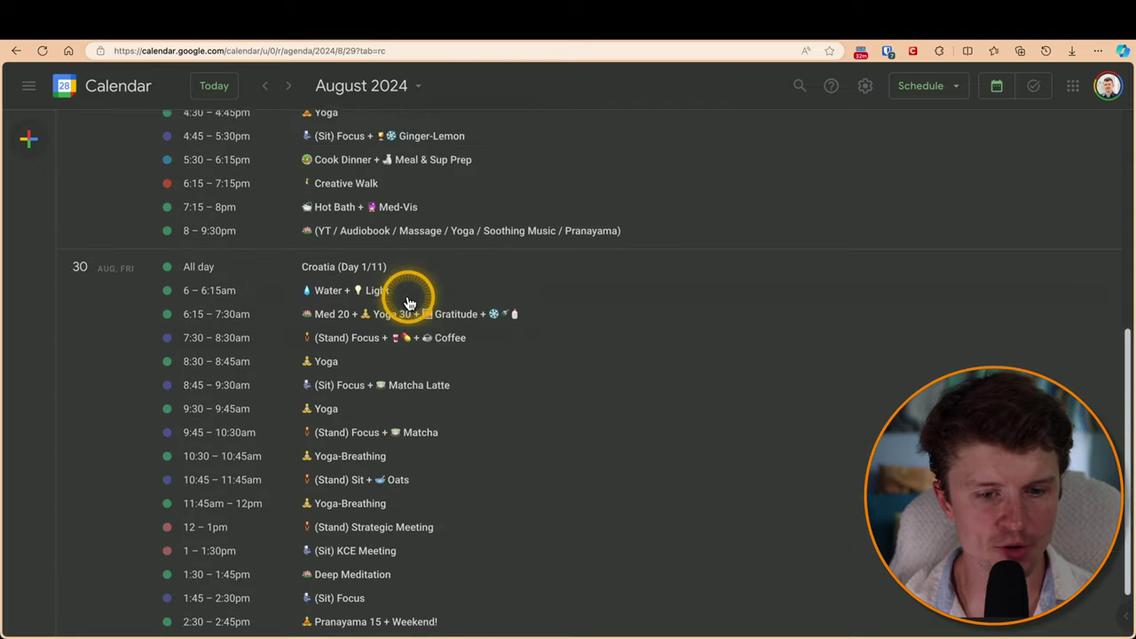
scroll(409, 302, down, 1)
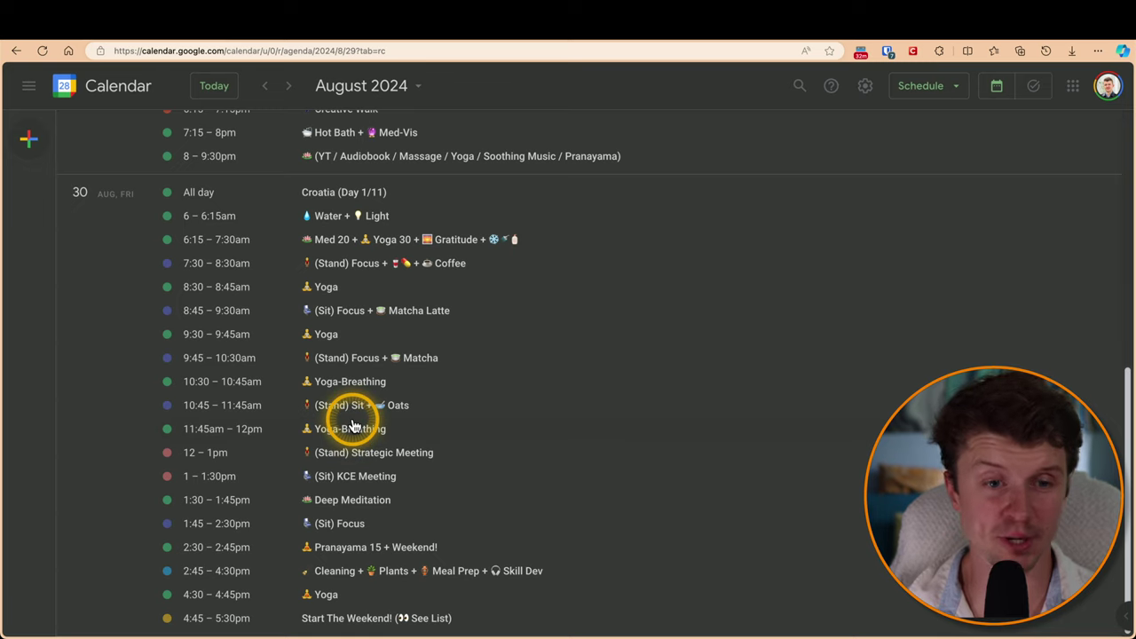
Choose Delete on the 6–6:15am Water + Light event of August 30.
right_click(333, 220)
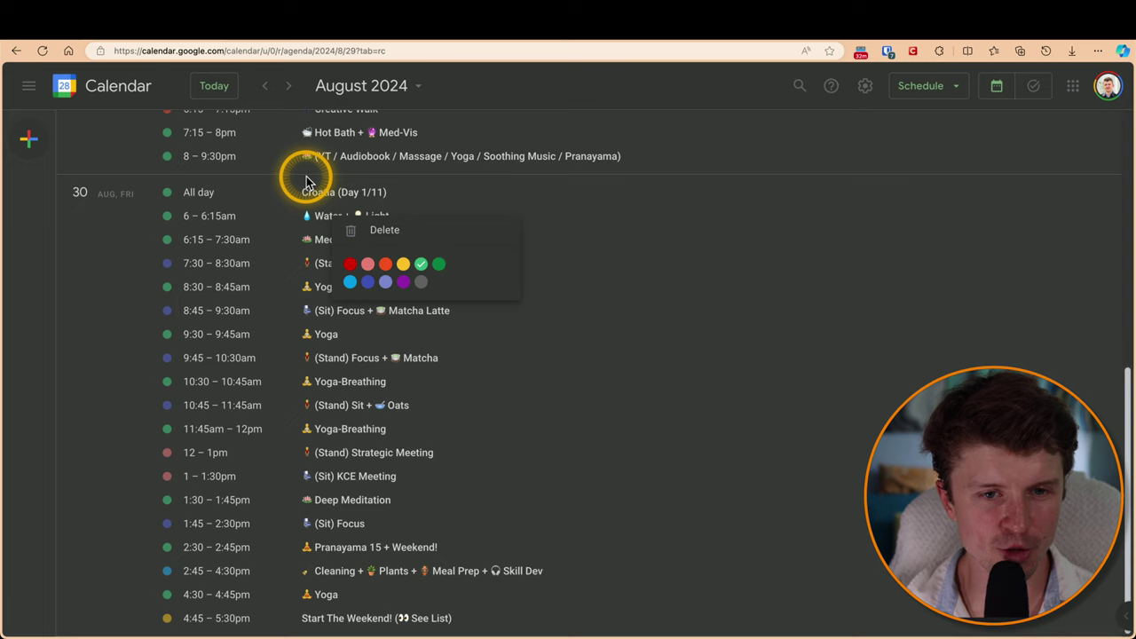
click(309, 185)
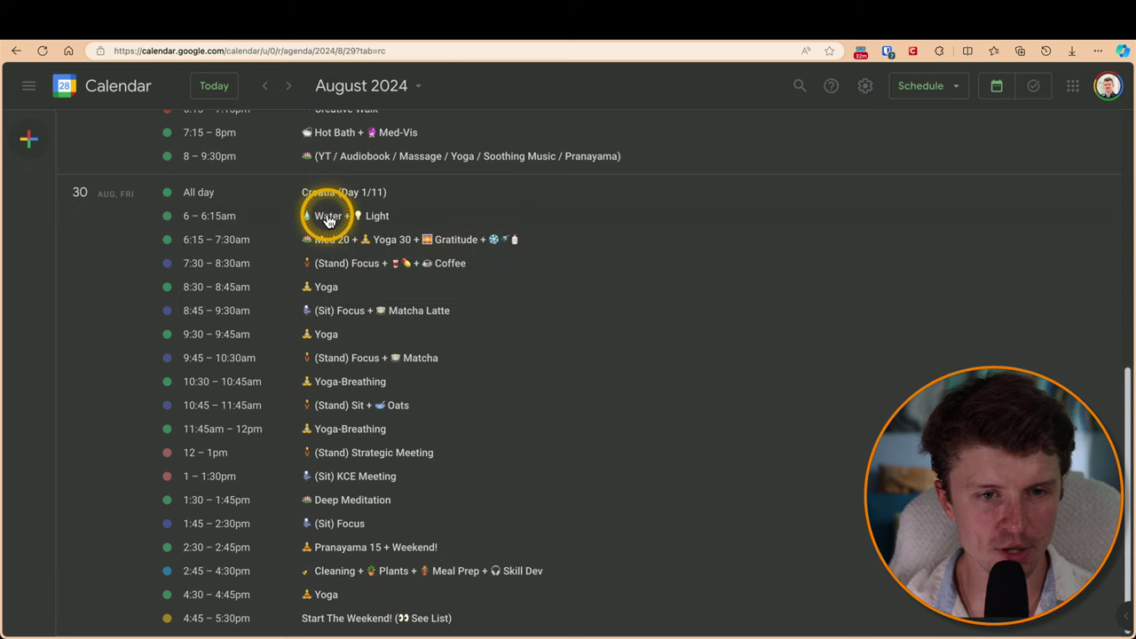
right_click(328, 220)
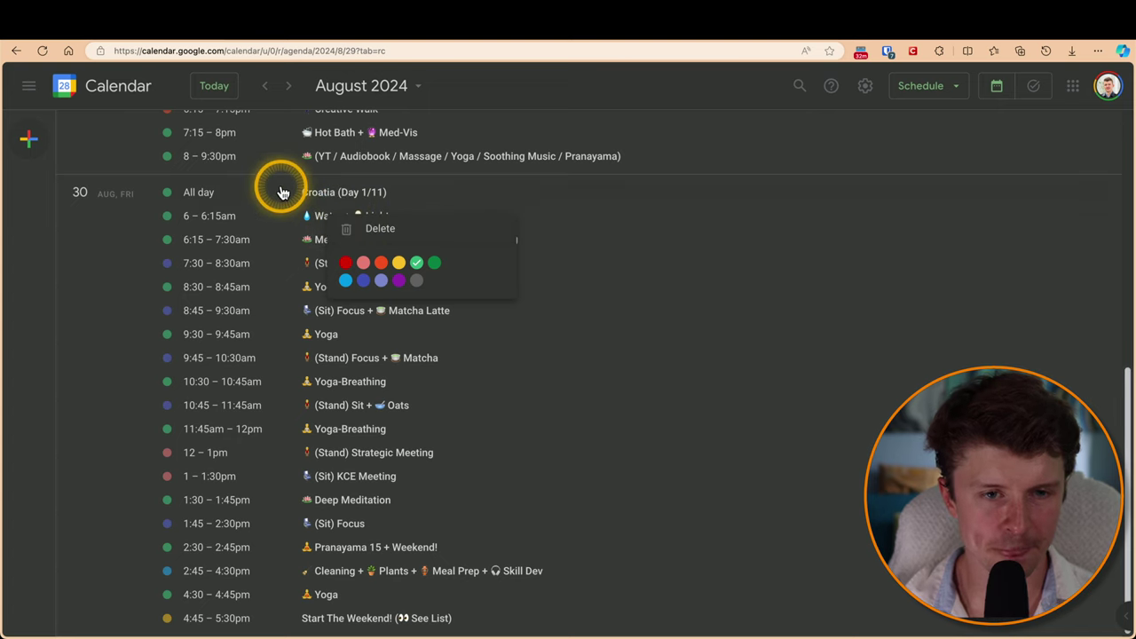
click(281, 192)
right_click(320, 218)
click(327, 217)
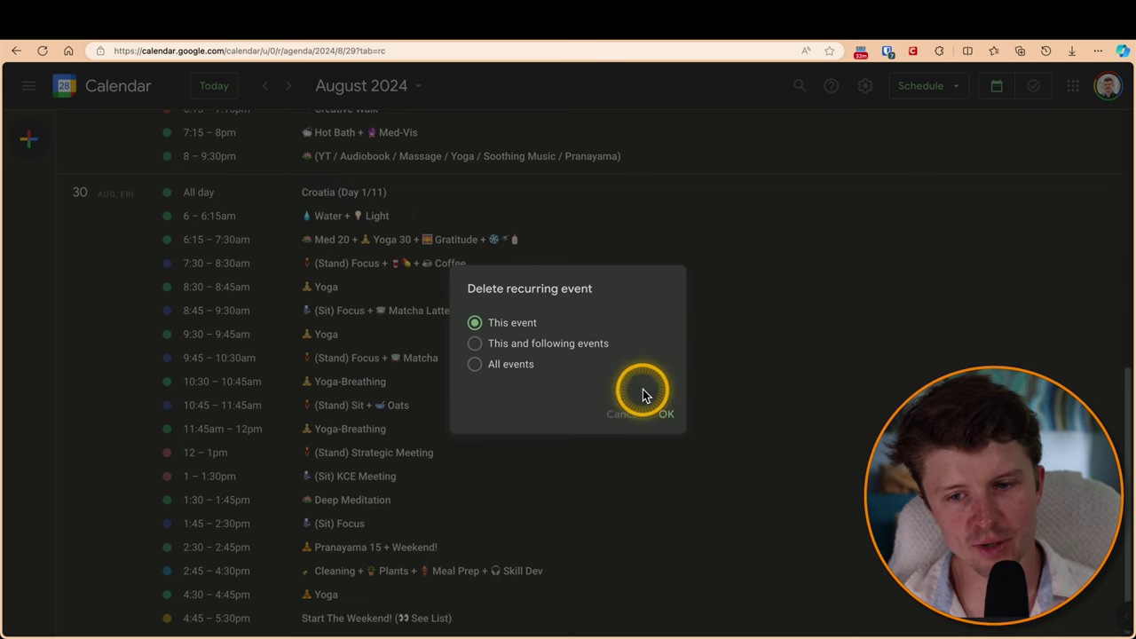
Delete only this occurrence of Aug 30's morning events, from Water + Light through Yoga-Breathing.
click(662, 415)
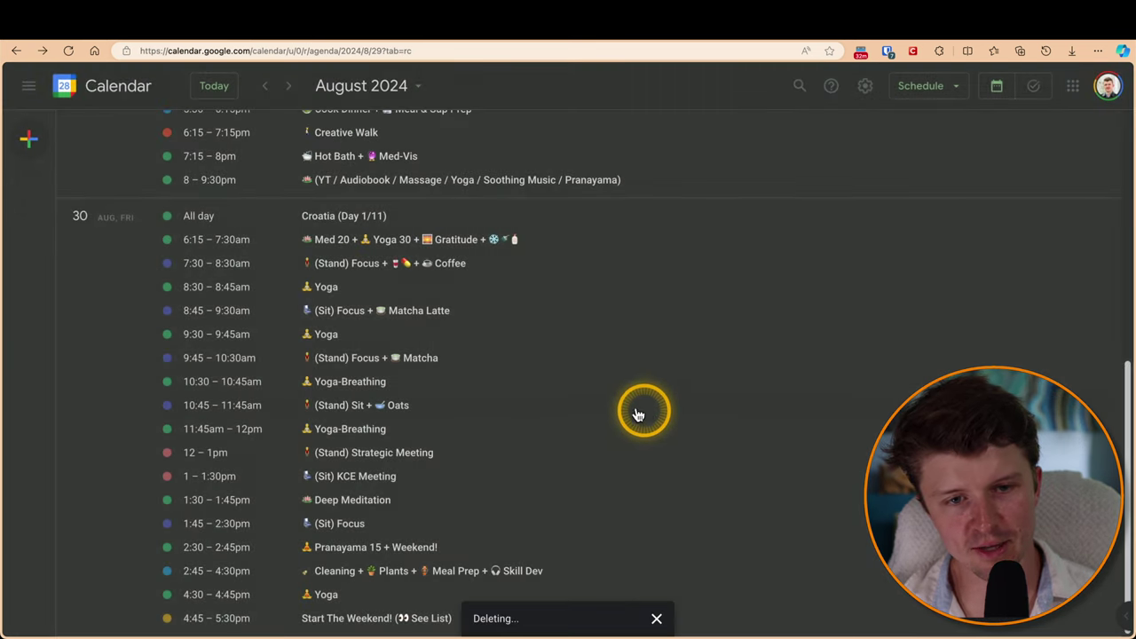
right_click(303, 241)
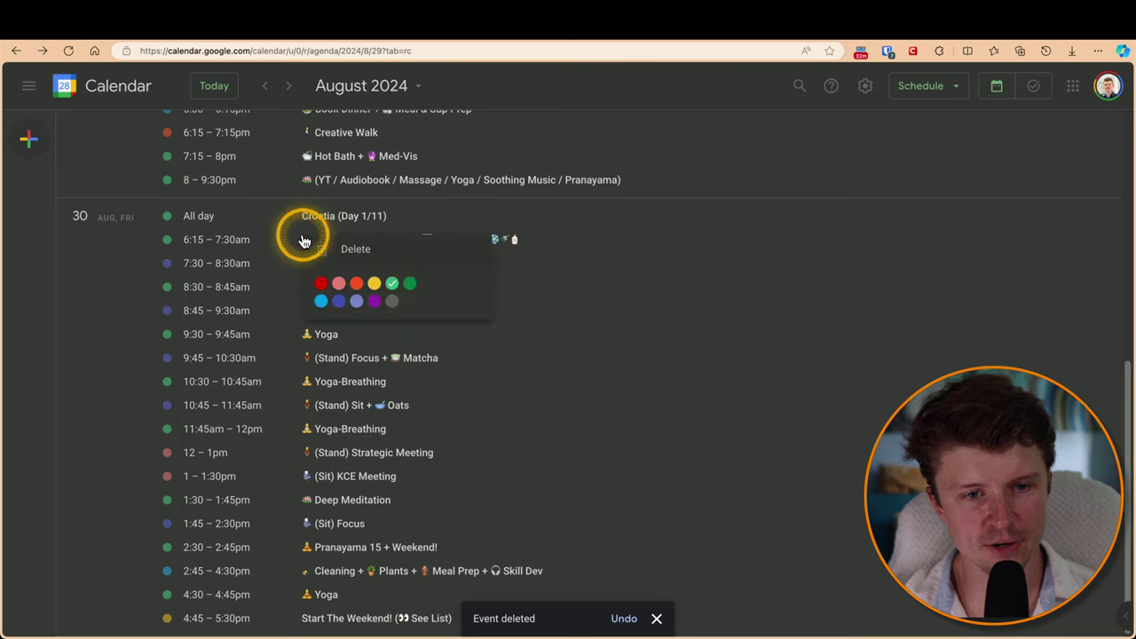
key(Delete)
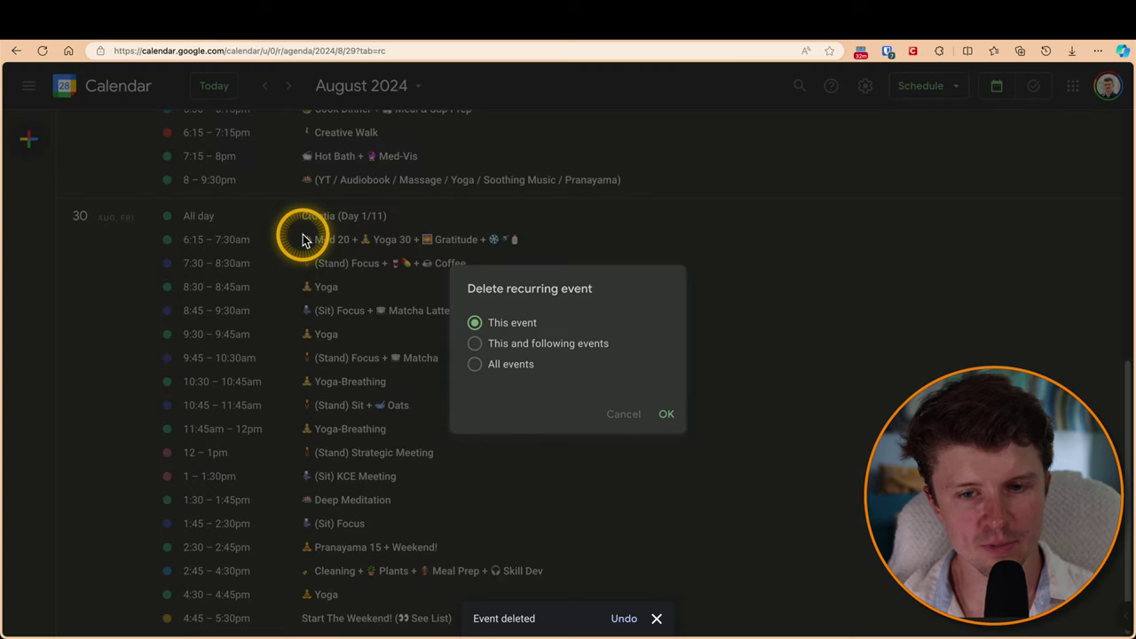
key(Return)
right_click(306, 262)
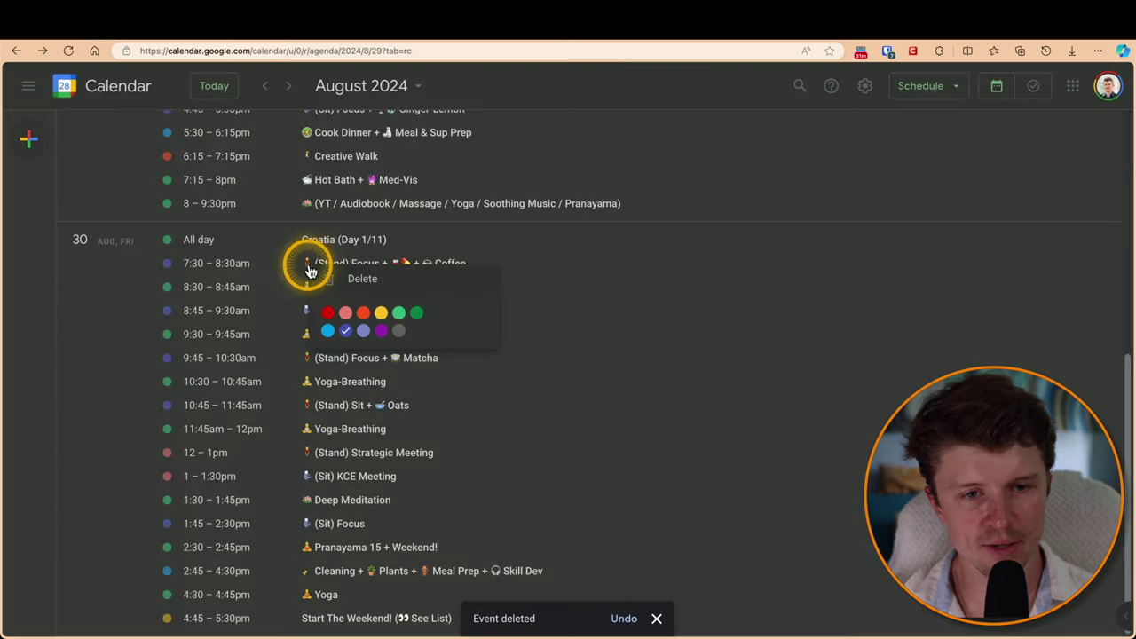
key(Delete)
key(Return)
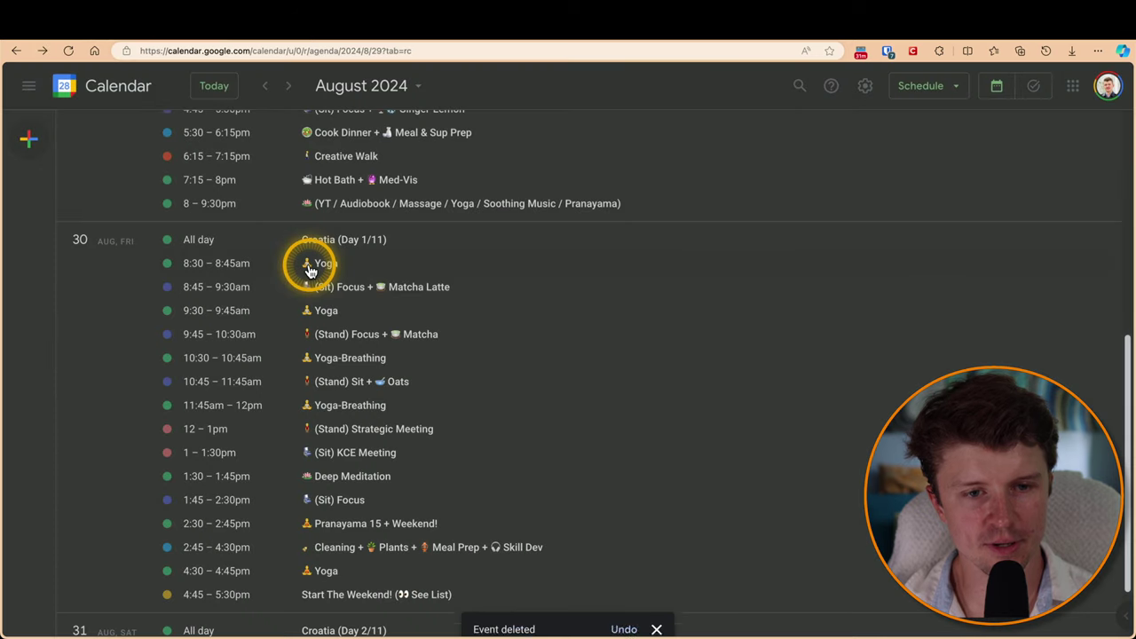
right_click(309, 269)
key(Delete)
key(Return)
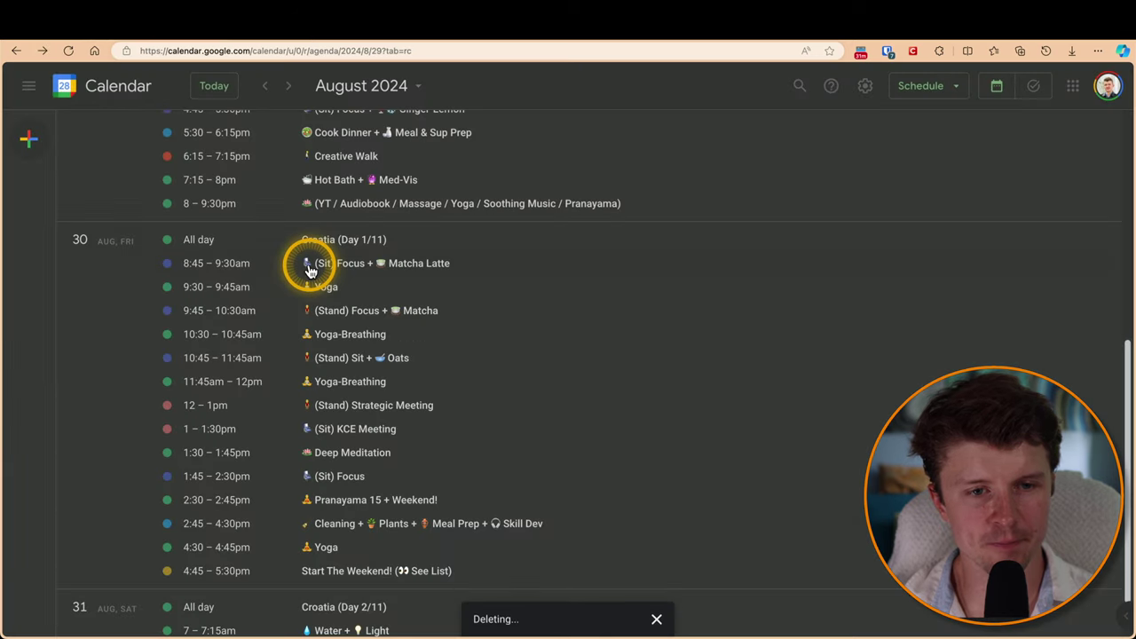
right_click(308, 270)
key(Delete)
key(Return)
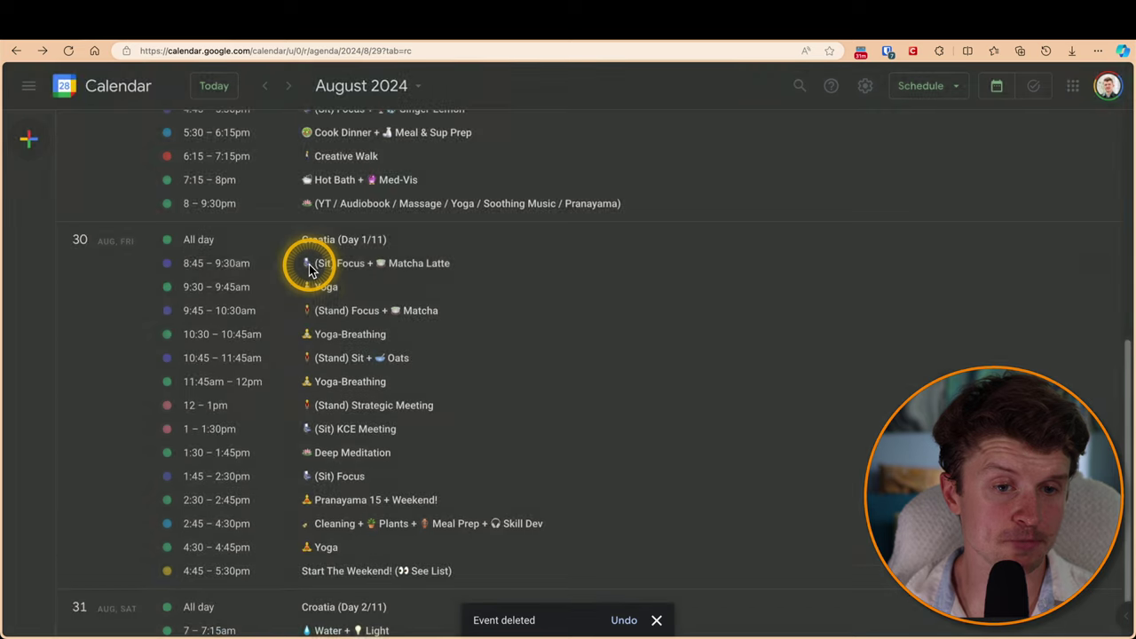
right_click(309, 271)
key(Delete)
key(Return)
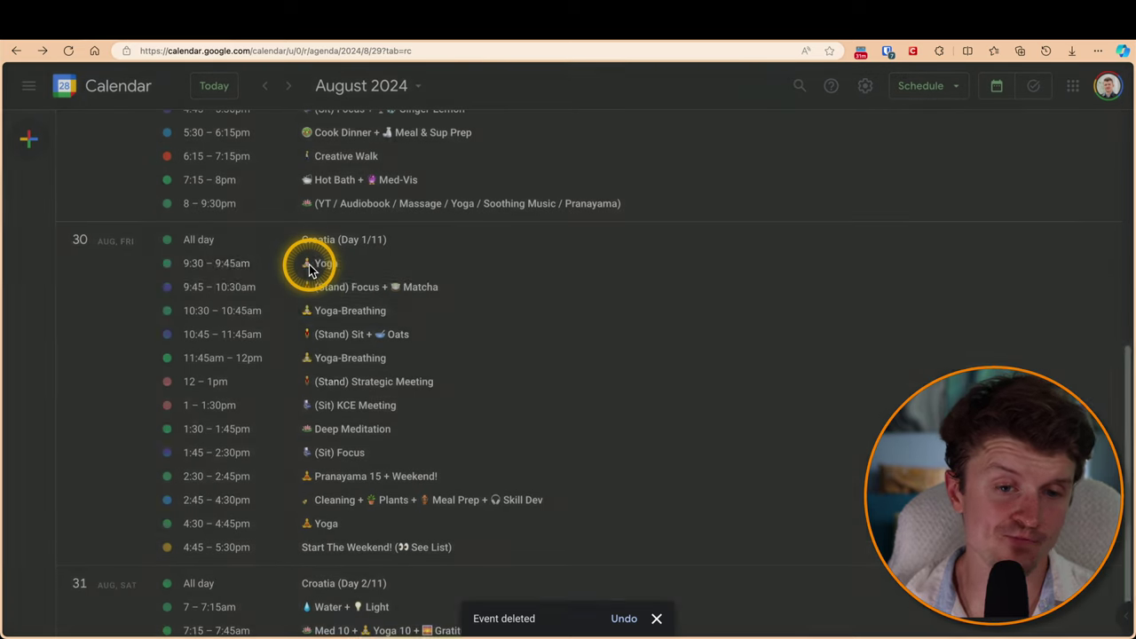
right_click(309, 270)
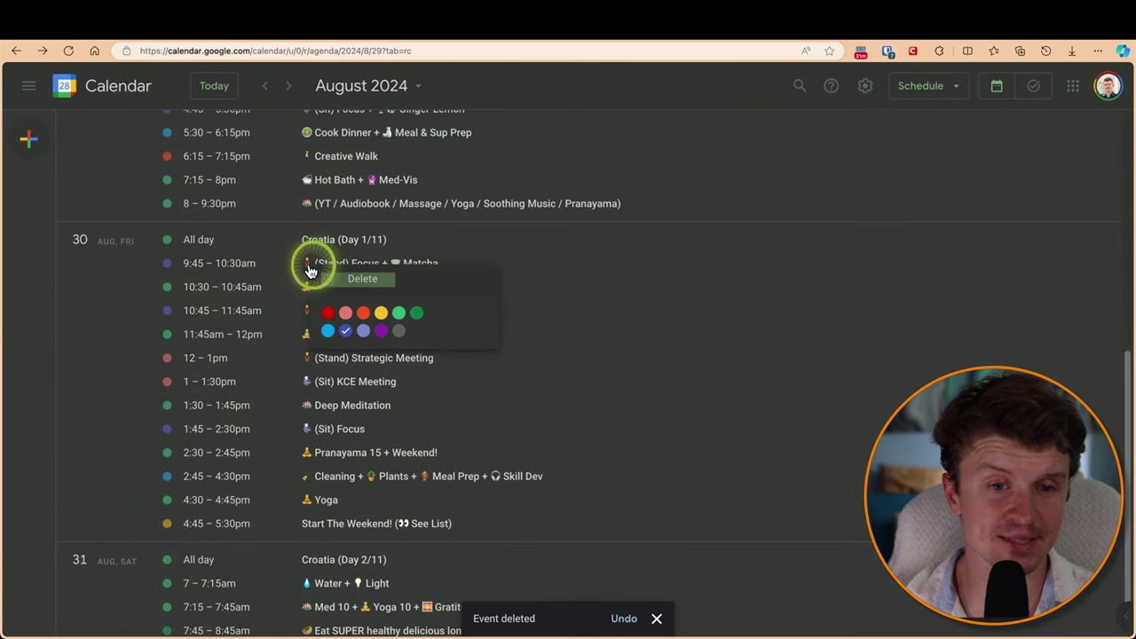
key(Delete)
key(Return)
right_click(310, 271)
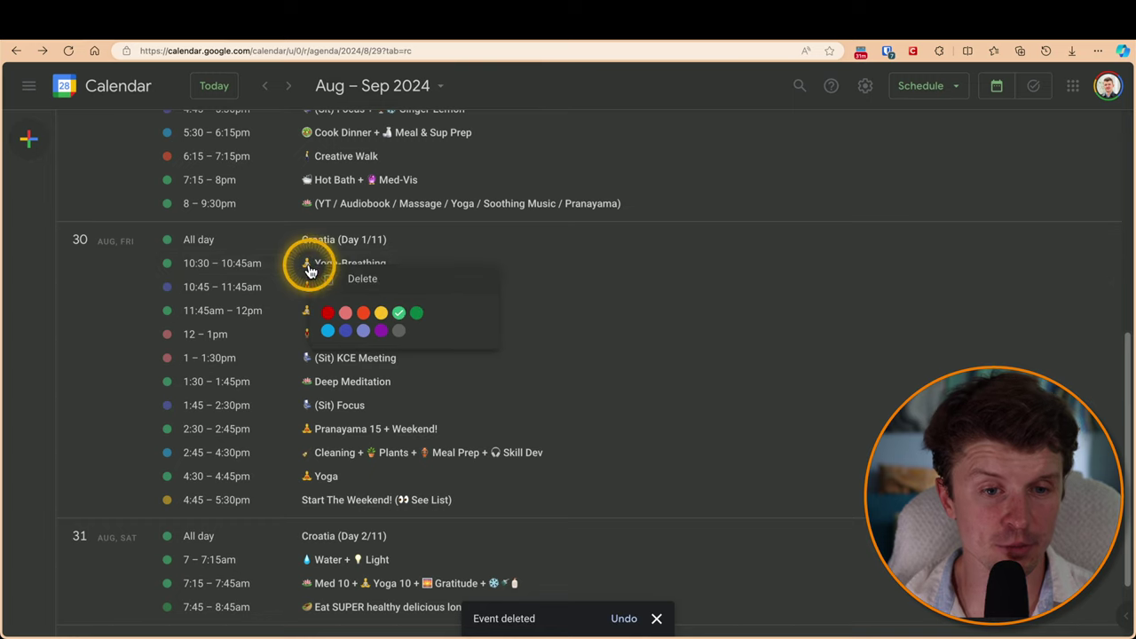
key(Delete)
key(Return)
Delete the remaining Aug 30 events, from (Stand) Sit + Oats through Start The Weekend!
right_click(309, 271)
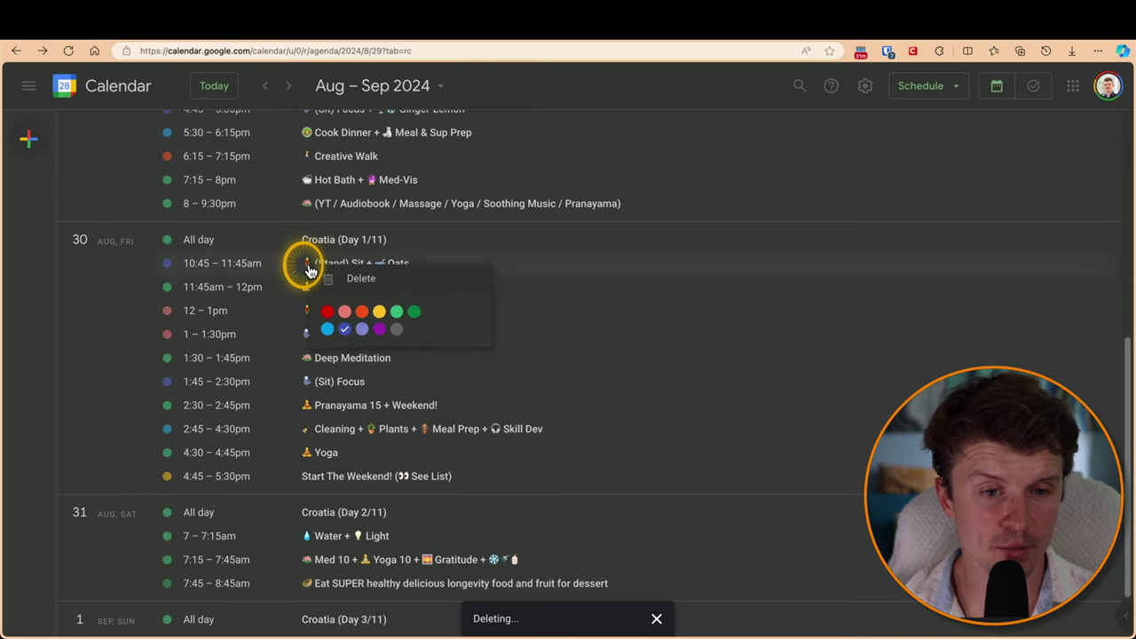
key(Delete)
key(Return)
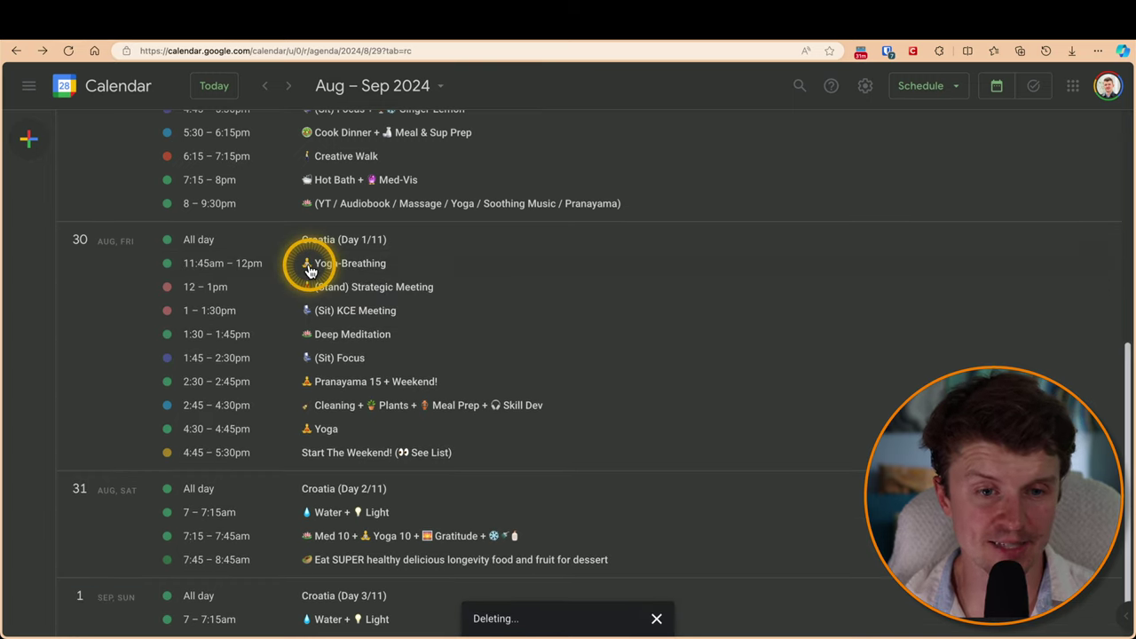
right_click(310, 270)
key(Delete)
key(Return)
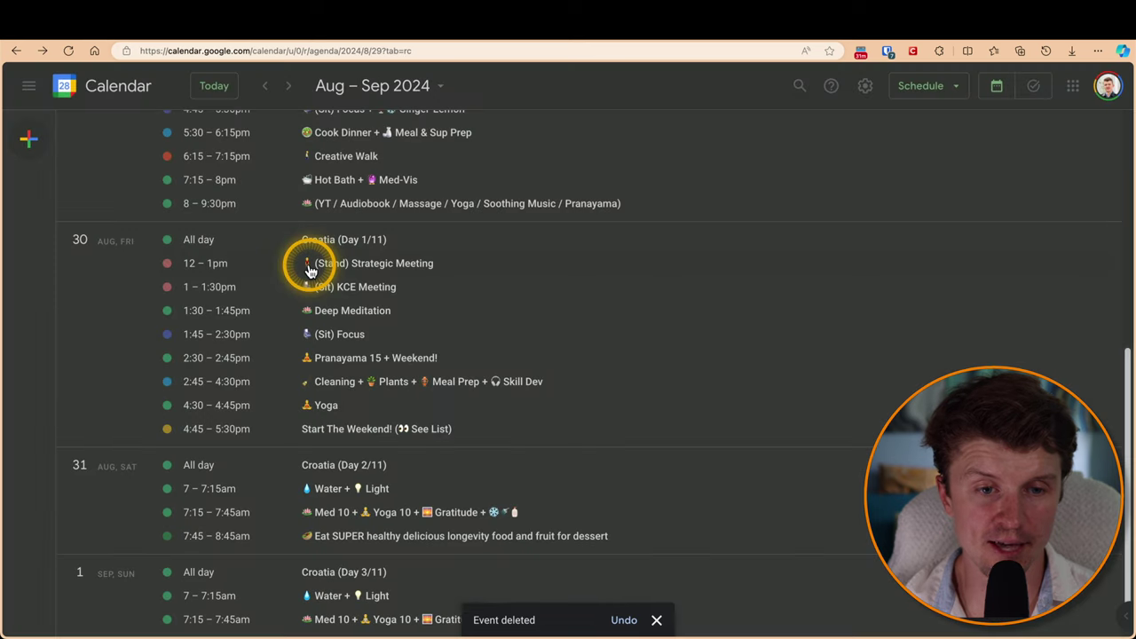
right_click(310, 271)
key(Delete)
key(Return)
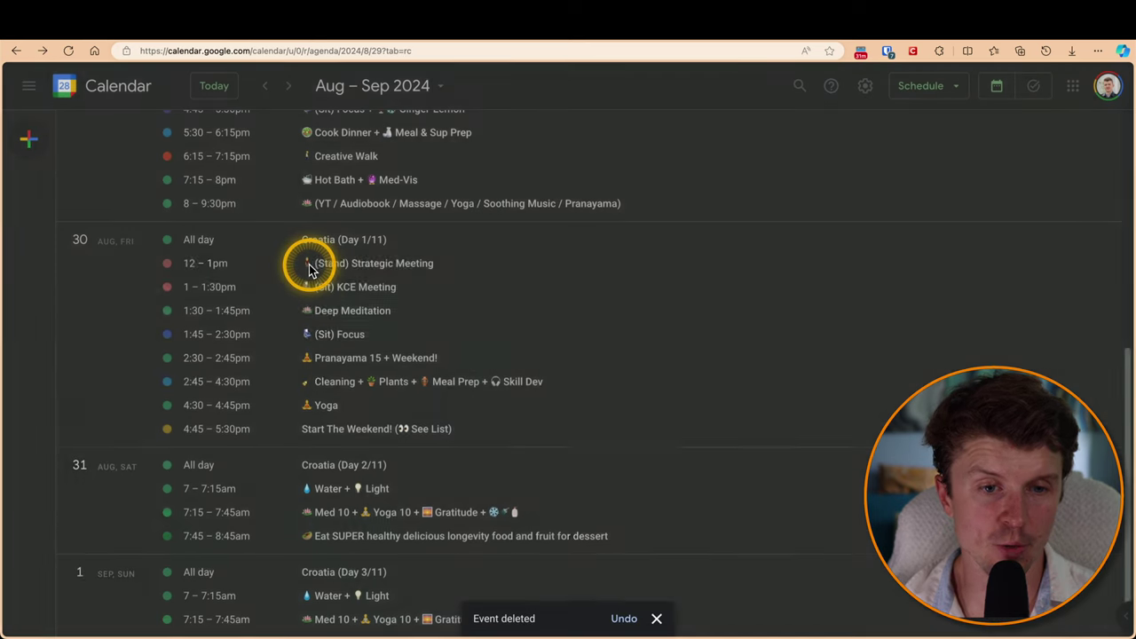
right_click(310, 270)
key(Delete)
key(Return)
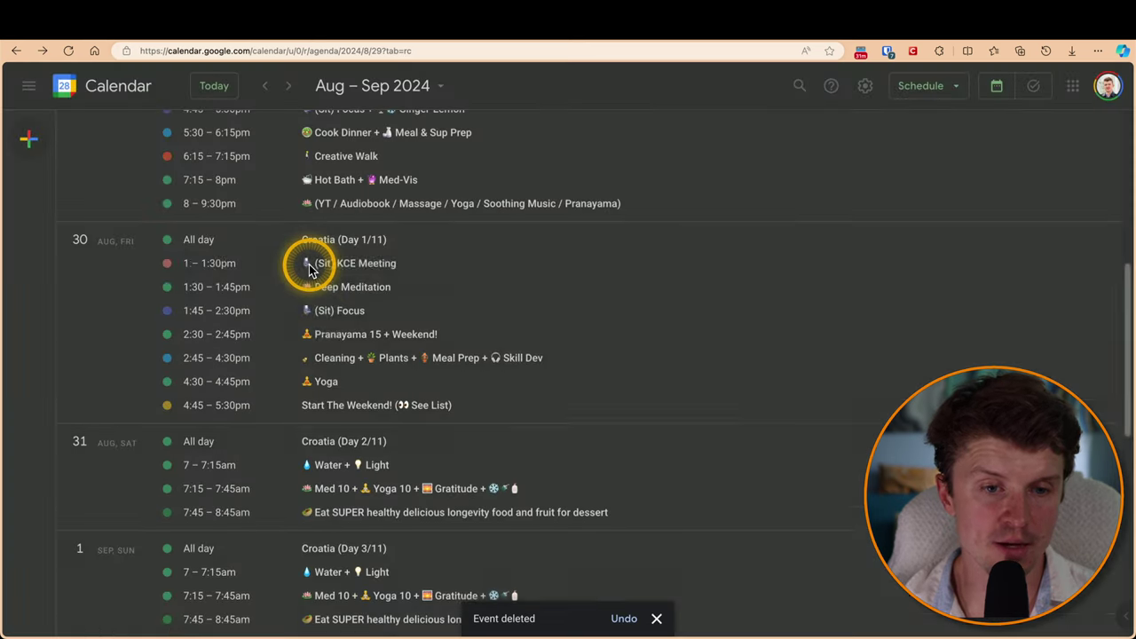
right_click(310, 270)
key(Delete)
key(Return)
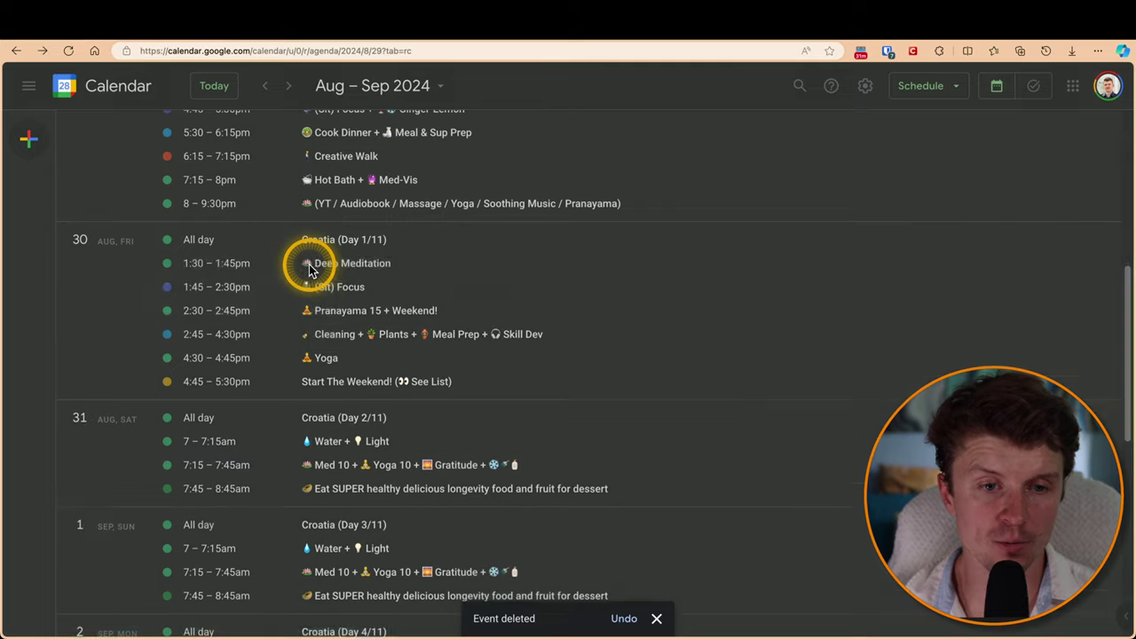
right_click(310, 271)
key(Delete)
key(Return)
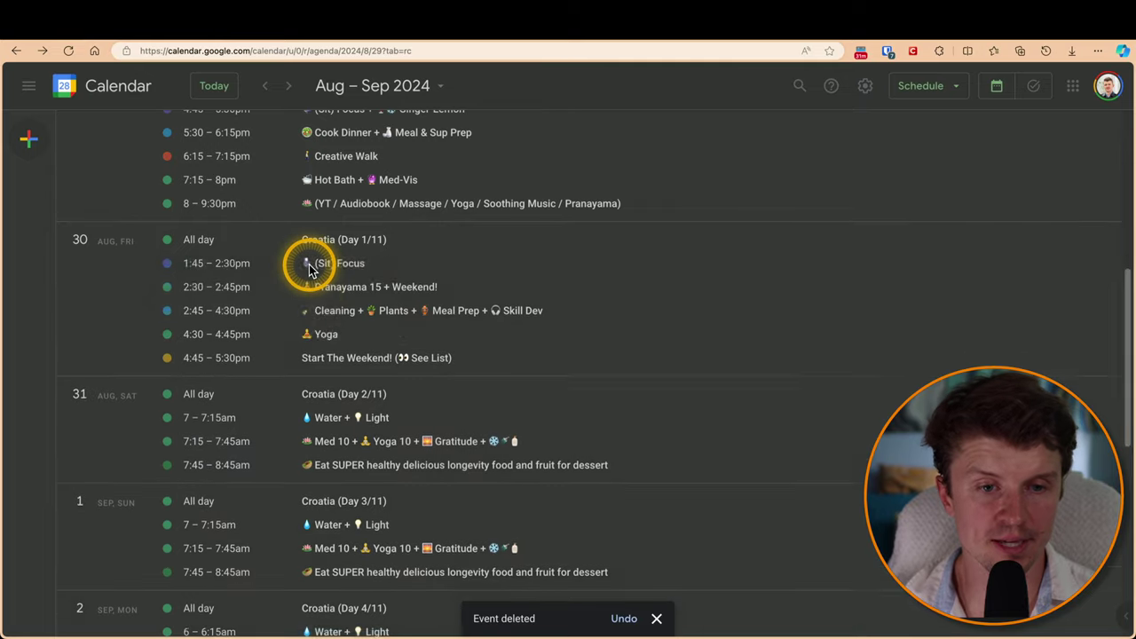
right_click(310, 271)
key(Delete)
key(Return)
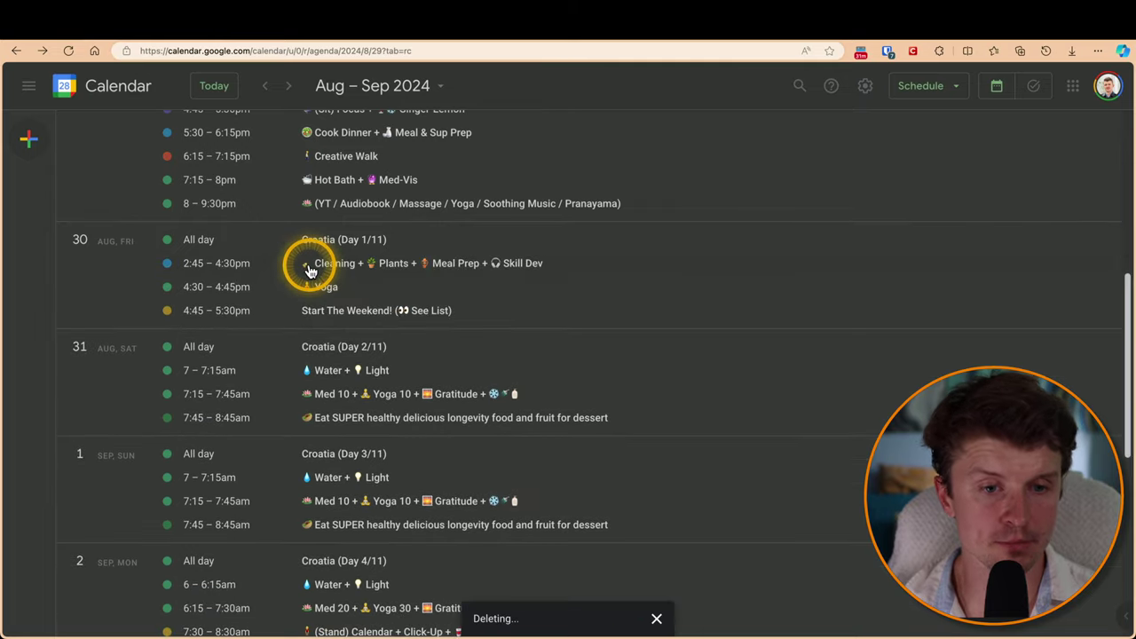
right_click(310, 271)
key(Delete)
key(Return)
right_click(310, 271)
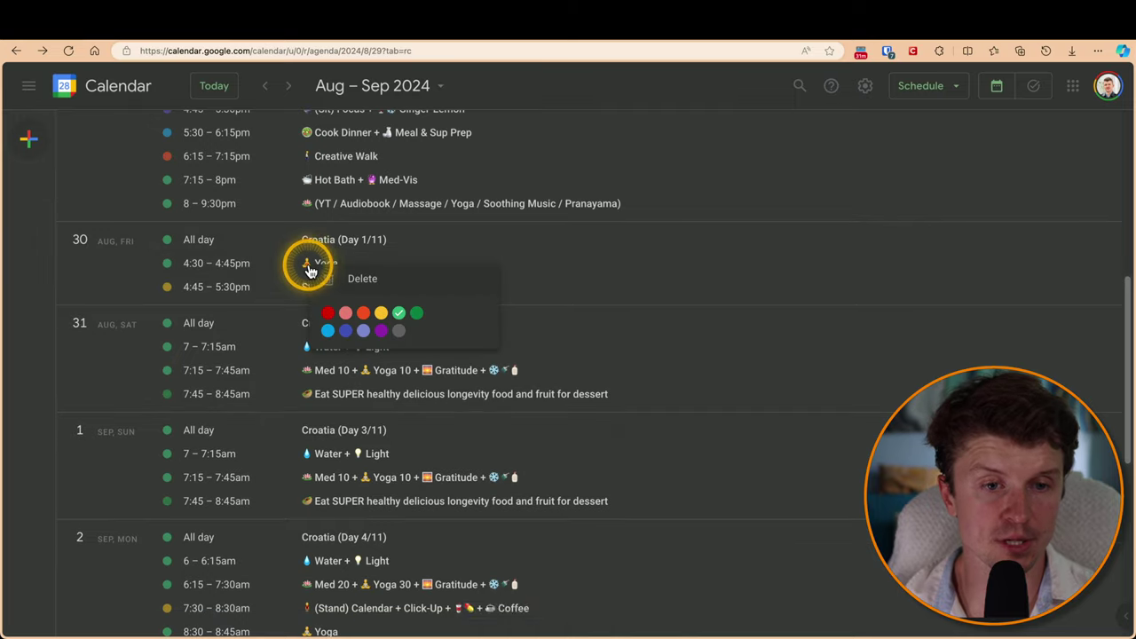
key(Delete)
key(Return)
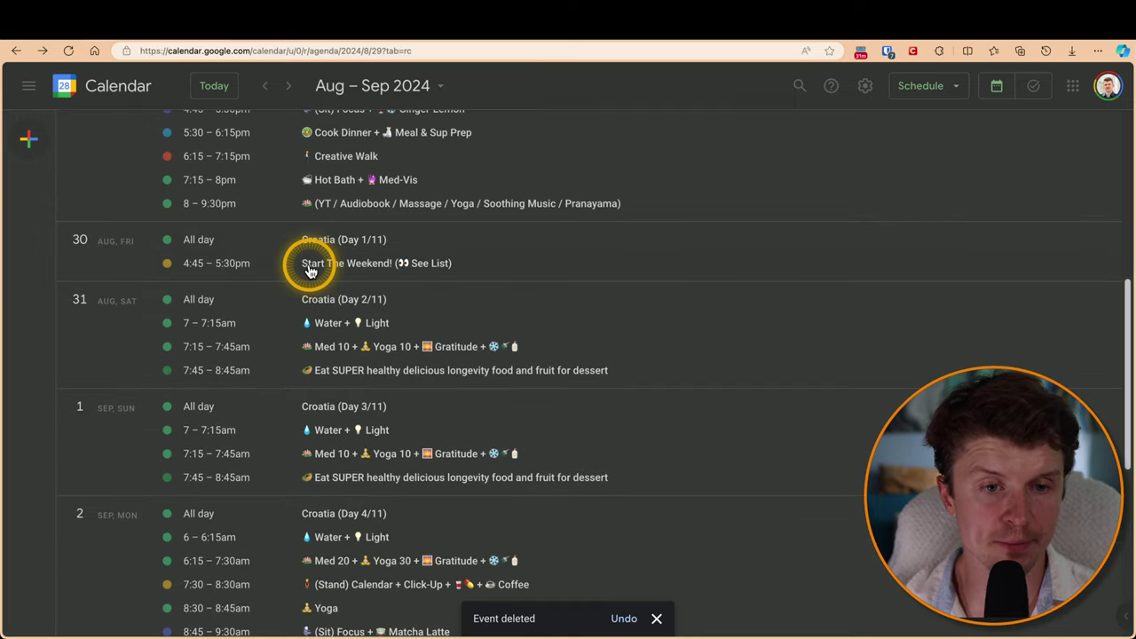
right_click(310, 271)
key(Delete)
key(Return)
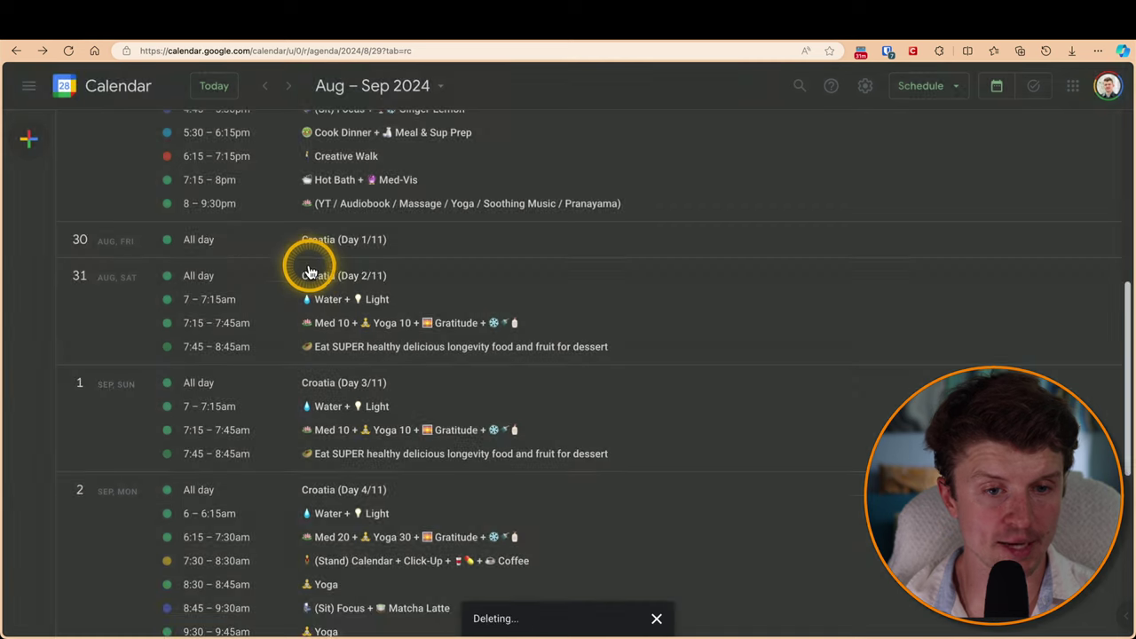
Delete Aug 31's Water + Light, Med 10 + Yoga, Eat SUPER healthy, and Sep 1's events.
right_click(310, 300)
key(Delete)
key(Return)
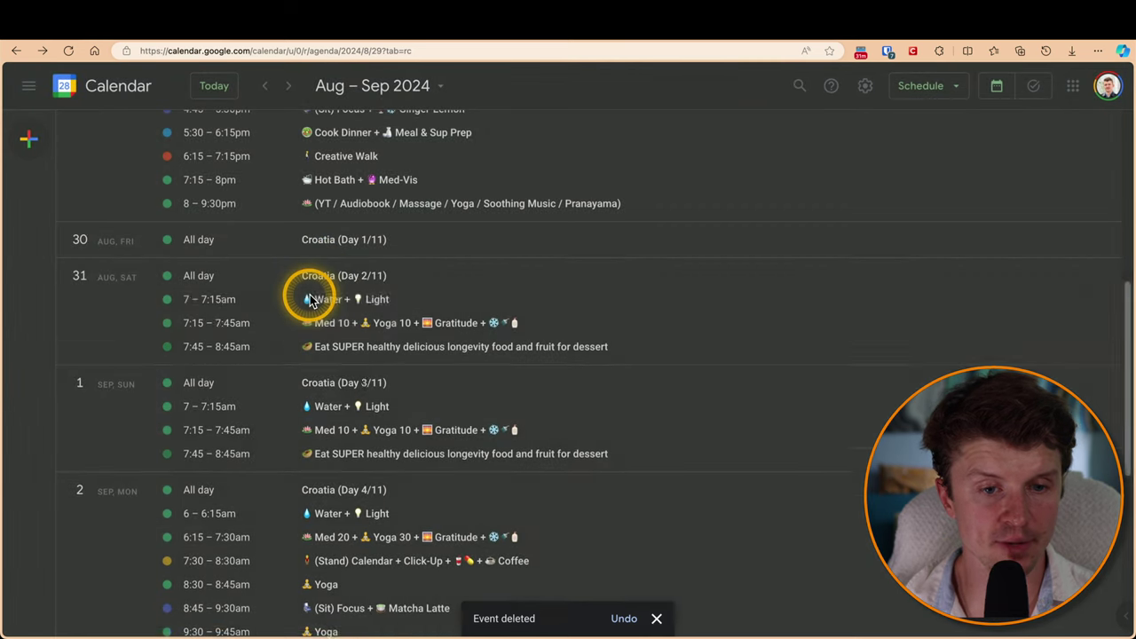
click(310, 305)
key(Return)
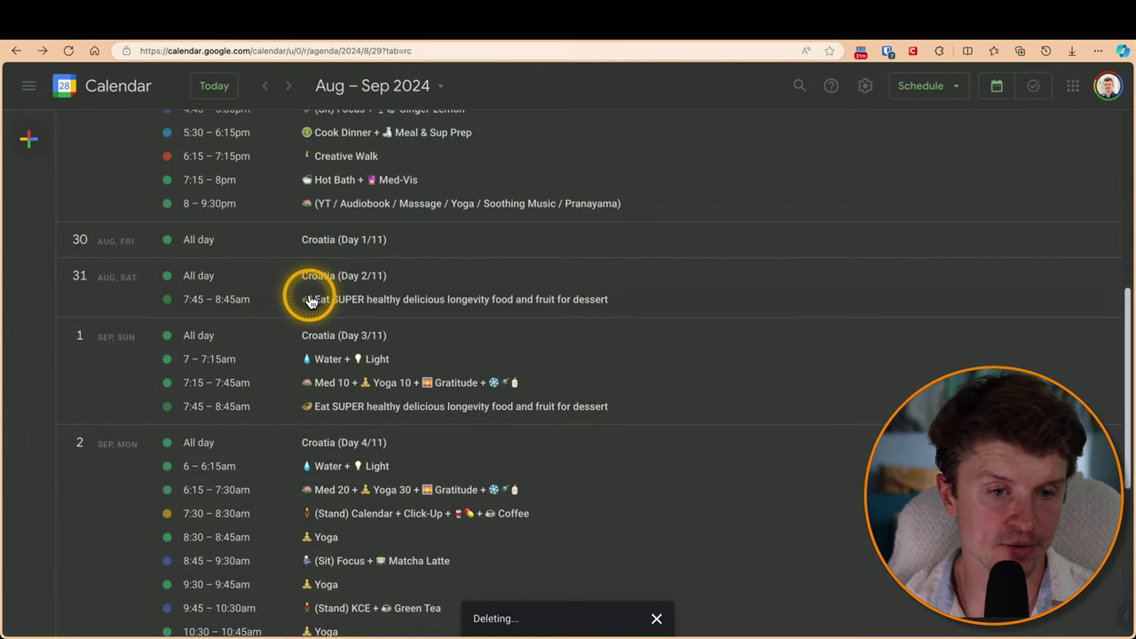
key(Delete)
key(Return)
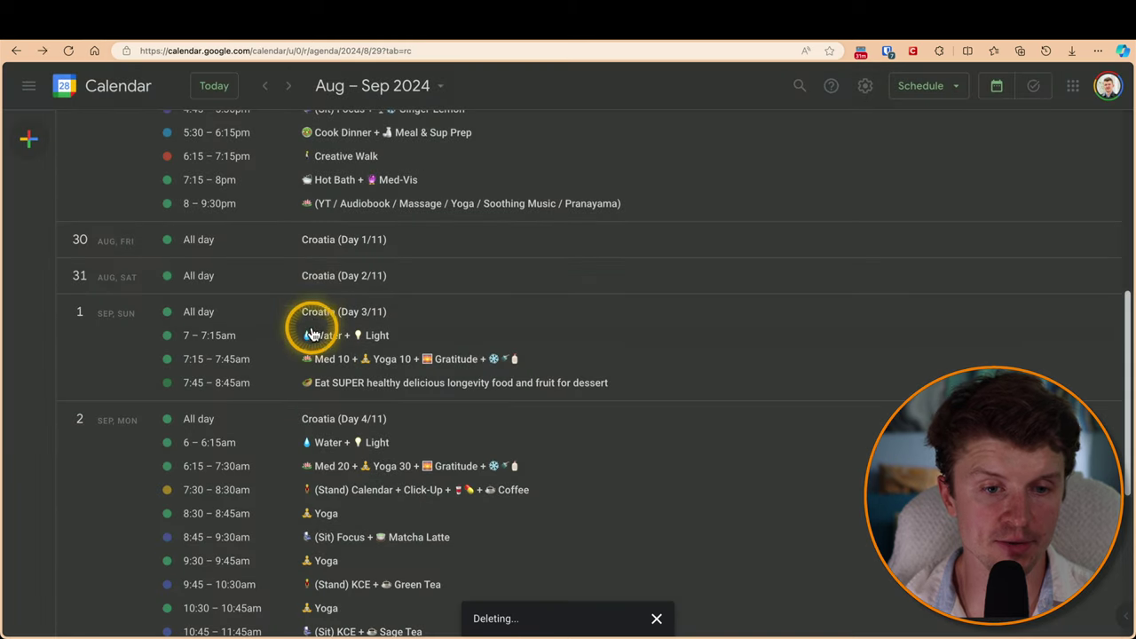
key(Delete)
key(Return)
right_click(310, 336)
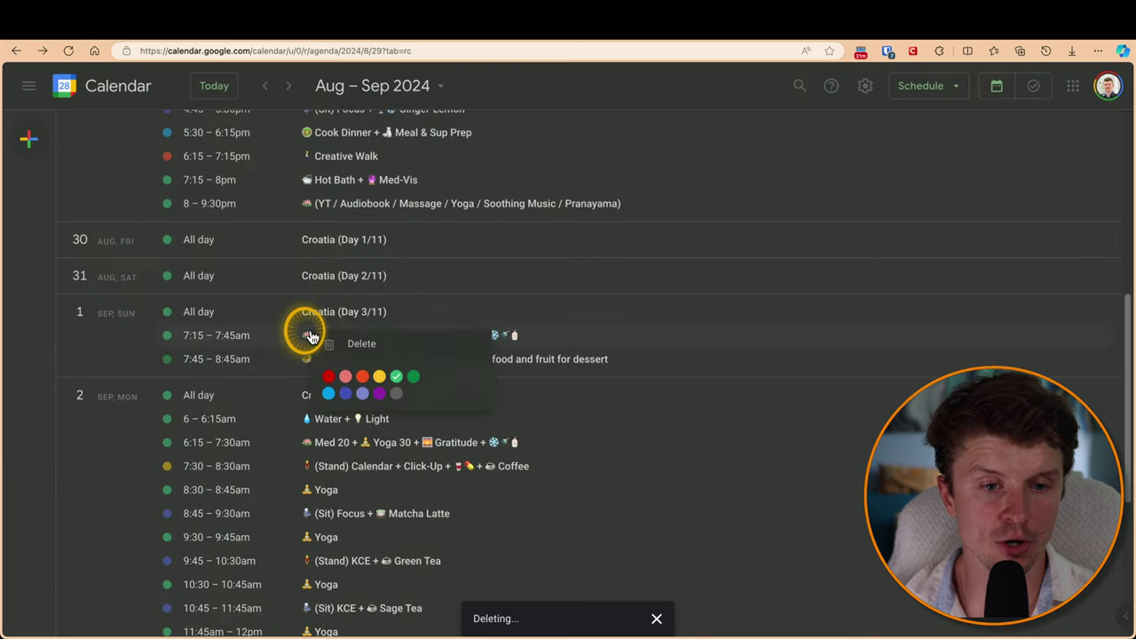
click(310, 338)
key(Return)
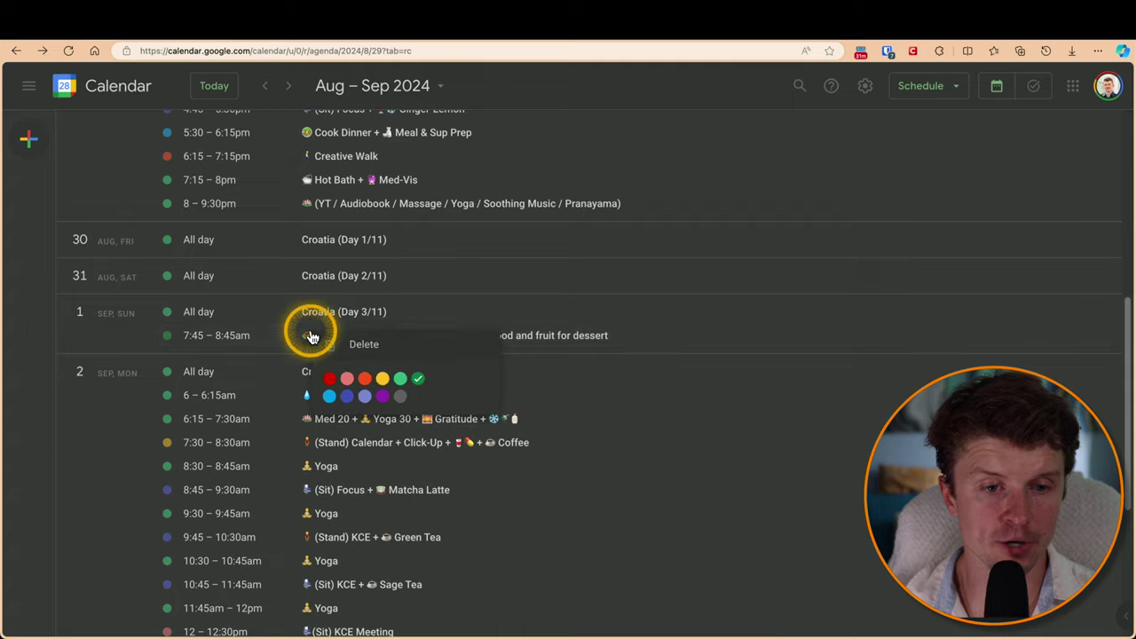
click(311, 338)
key(Return)
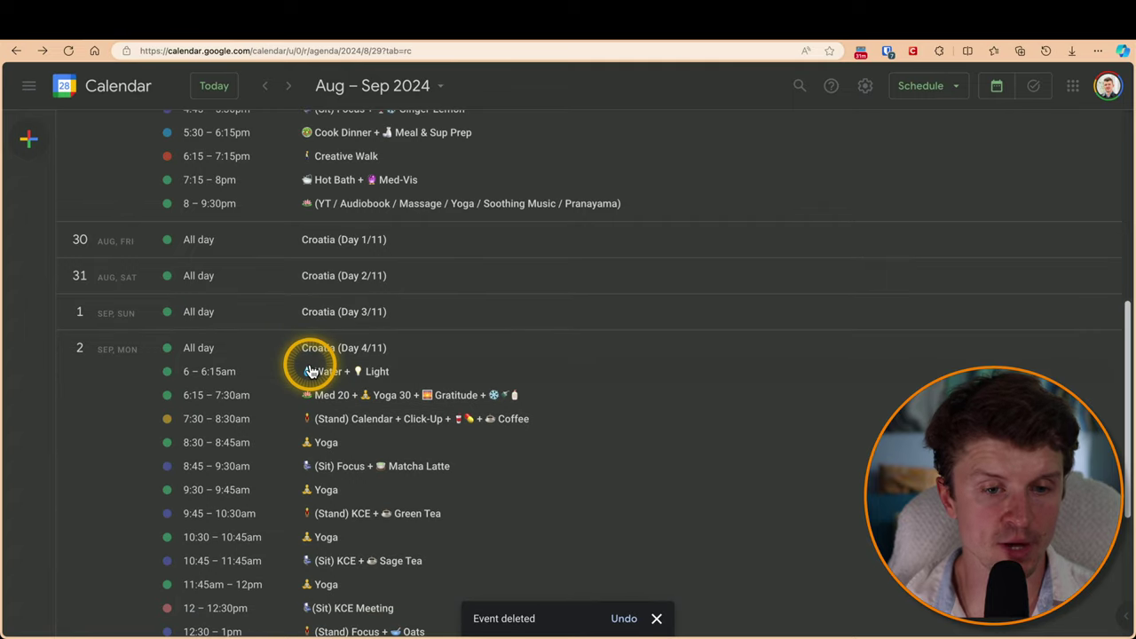
Delete Sep 2's Water + Light, Med 20 + Yoga 30, Calendar + Click-Up, 8:30 Yoga and Focus + Matcha Latte.
click(310, 373)
key(Return)
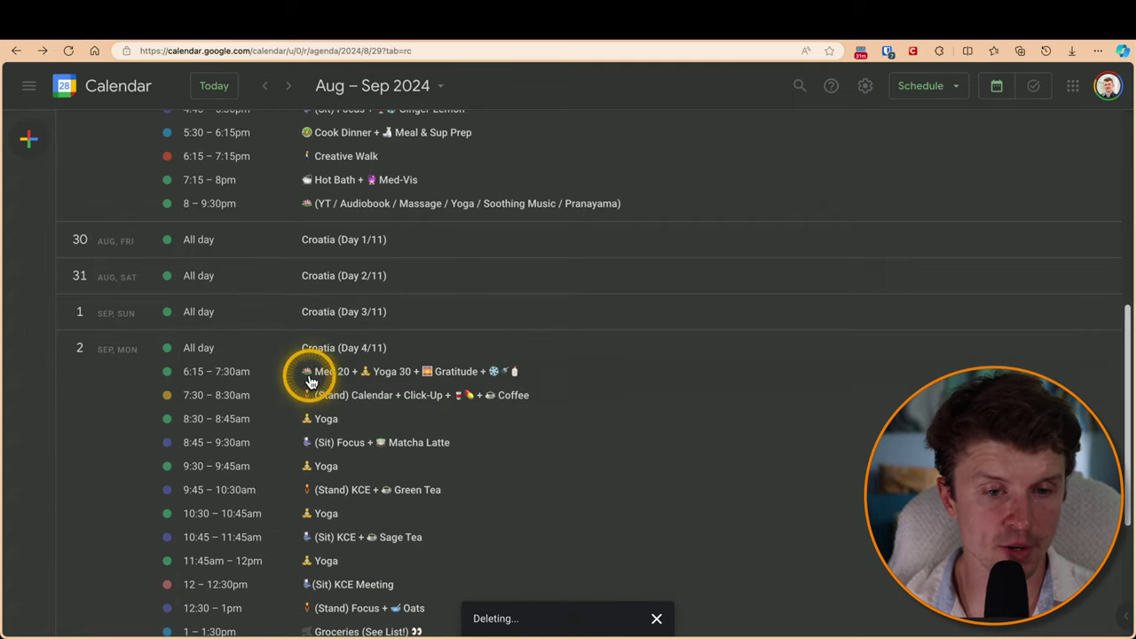
right_click(310, 375)
click(310, 377)
key(Return)
right_click(310, 378)
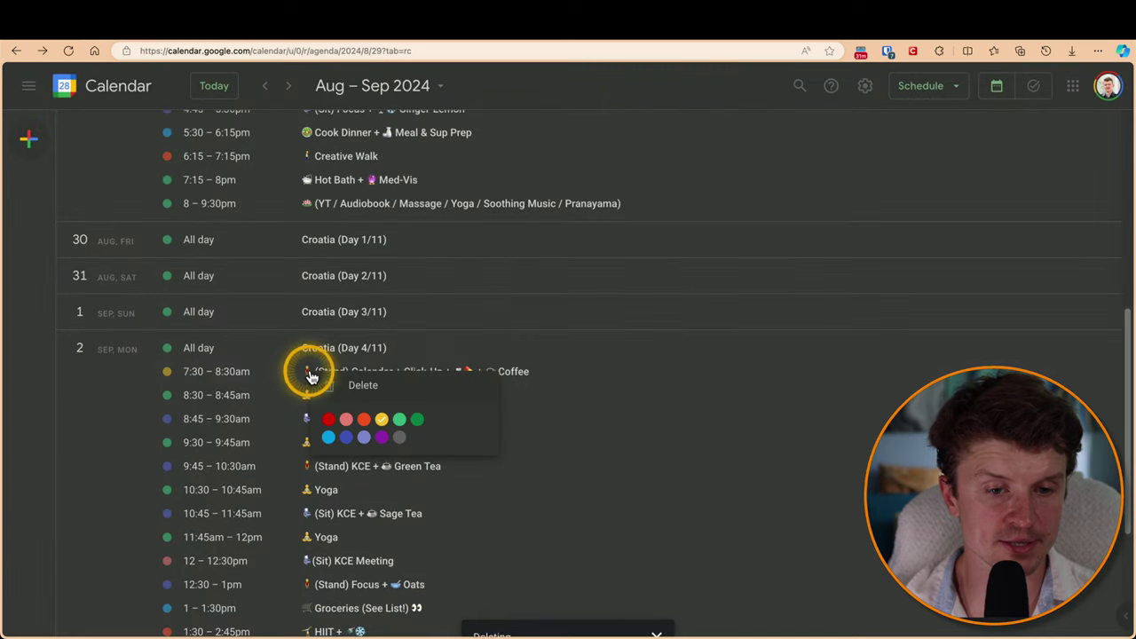
click(311, 377)
key(Return)
right_click(311, 378)
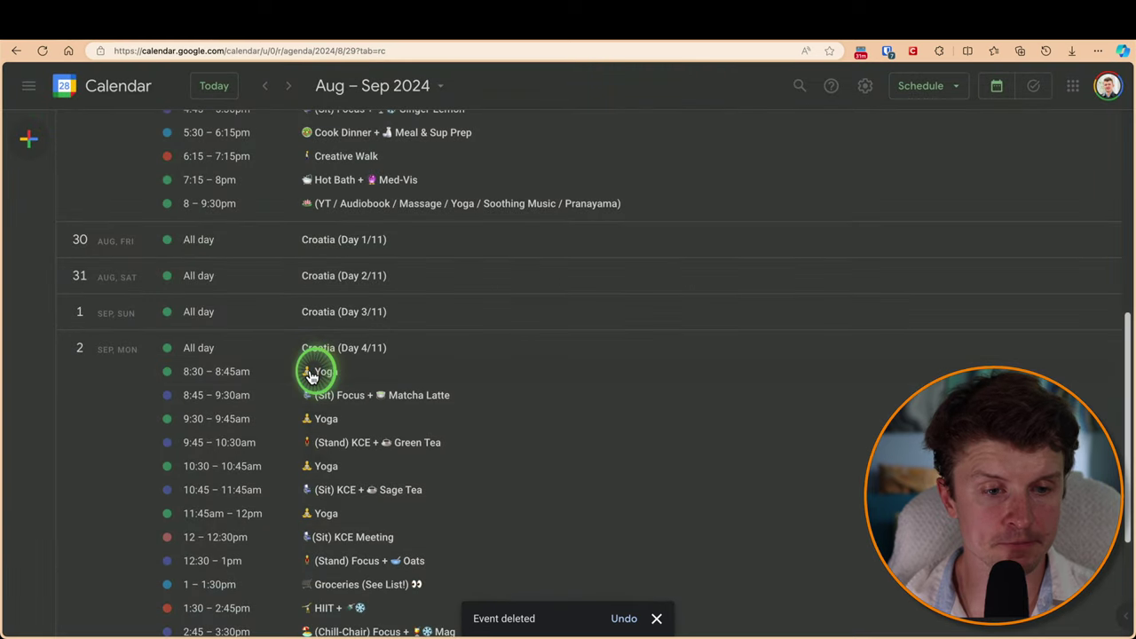
click(311, 377)
key(Return)
right_click(311, 376)
click(311, 377)
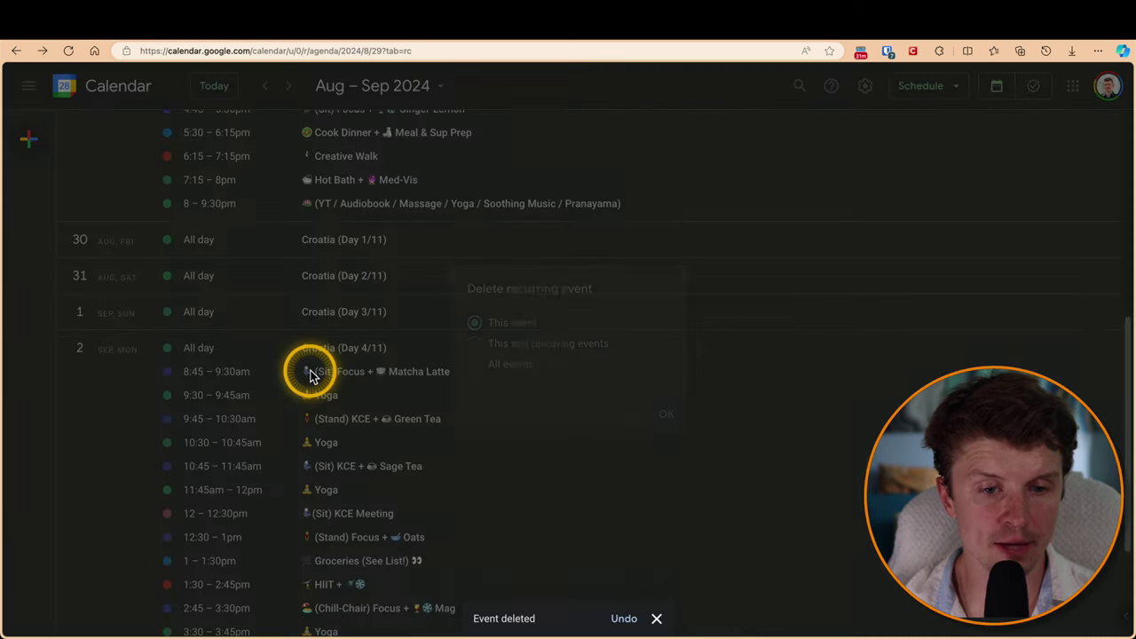
key(Return)
Delete Sep 2's 9:30 Yoga, KCE + Green Tea, 10:30 Yoga, KCE + Sage Tea and 11:45 Yoga.
right_click(311, 377)
click(311, 376)
key(Return)
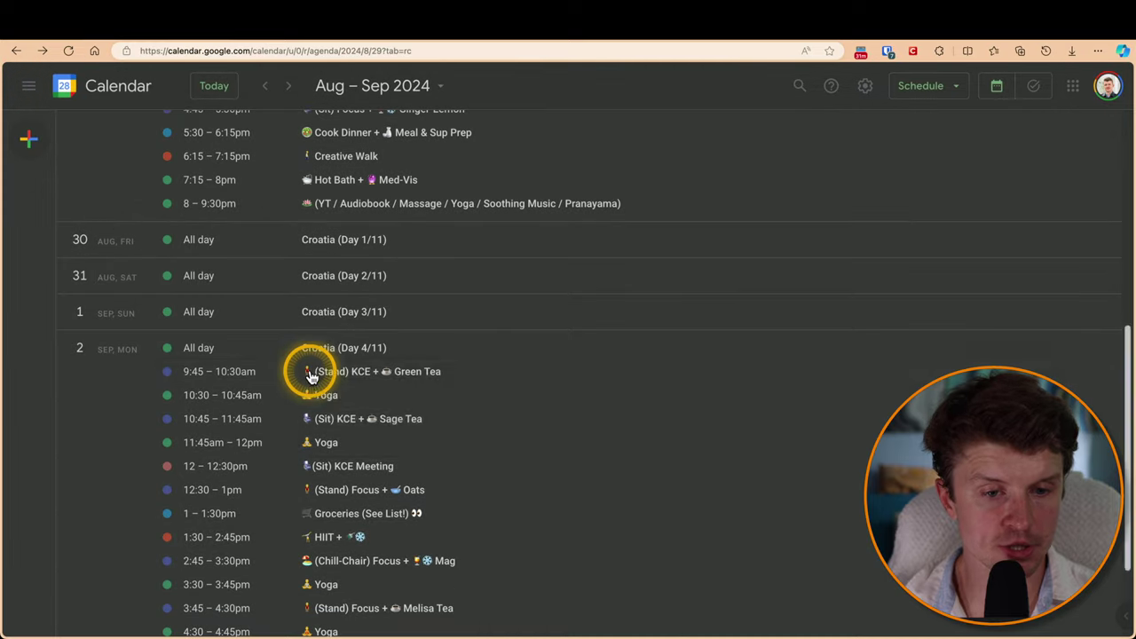
right_click(311, 377)
click(310, 377)
key(Return)
right_click(311, 377)
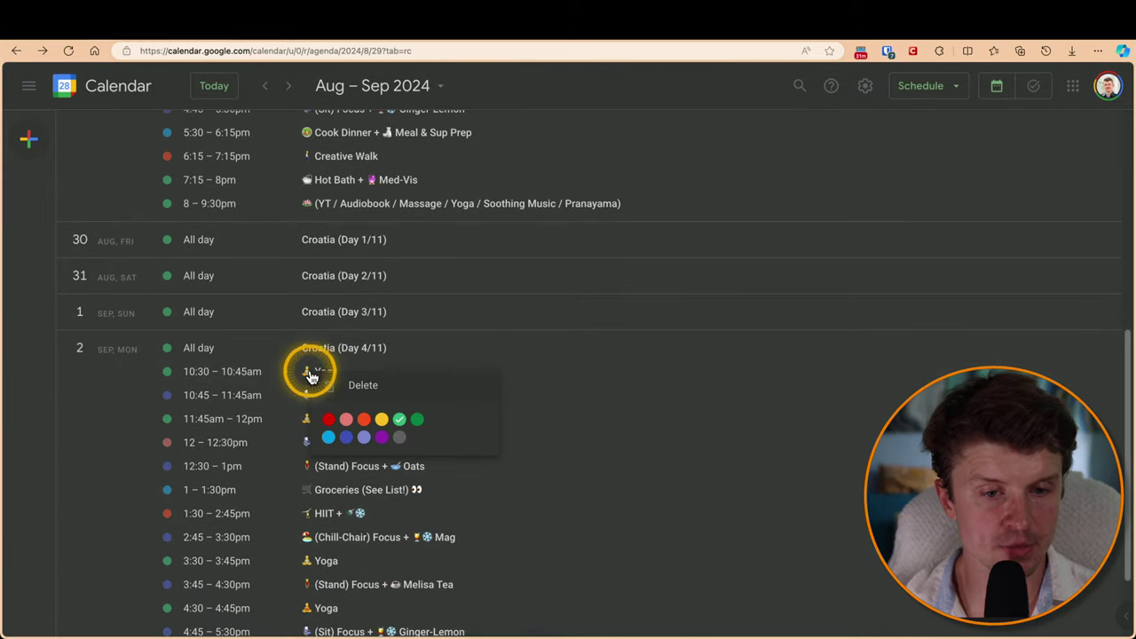
click(311, 378)
key(Return)
right_click(310, 377)
click(311, 377)
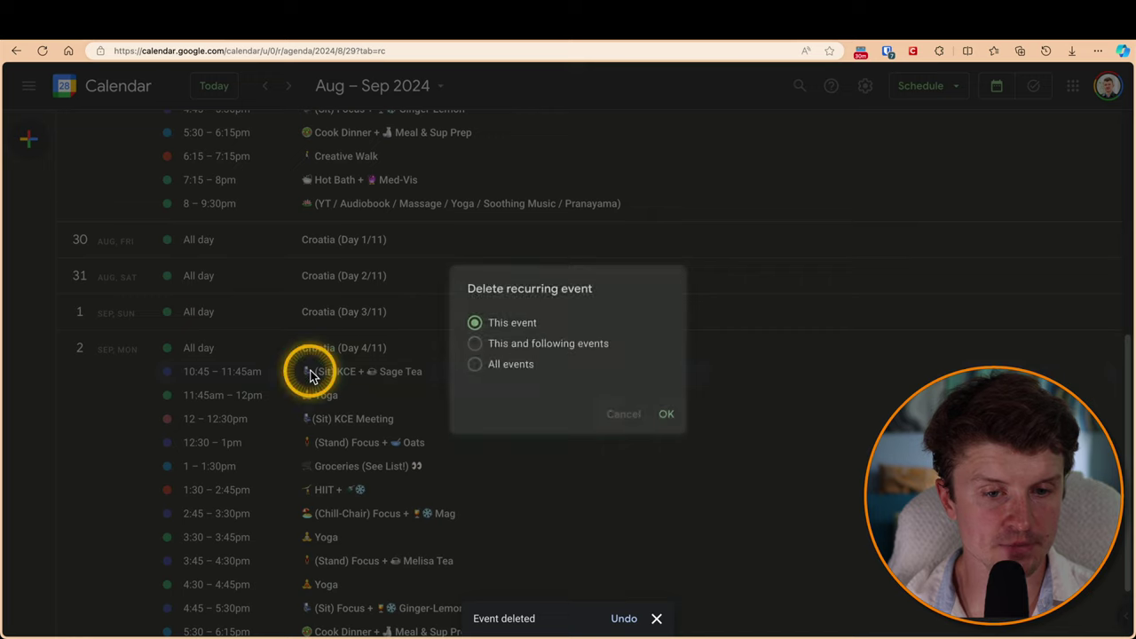
key(Return)
right_click(310, 377)
click(310, 376)
key(Return)
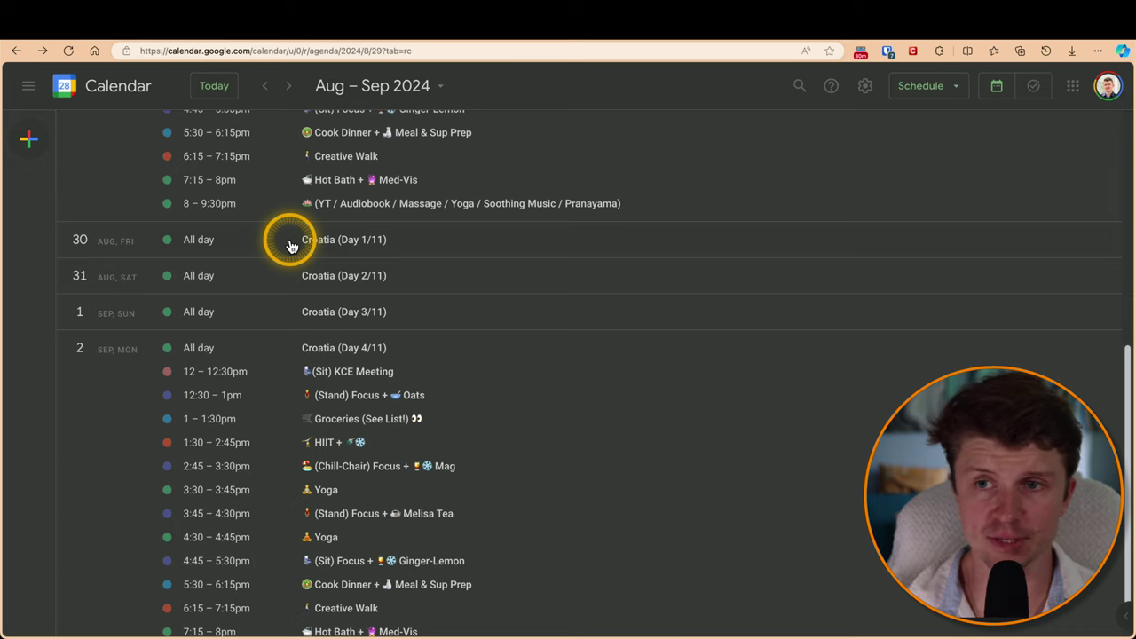
Bring up the Checker Plus for Google Calendar Chrome Web Store listing from its browser tab.
click(287, 40)
Play the Checker Plus promo video, then close the player.
scroll(115, 322, down, 2)
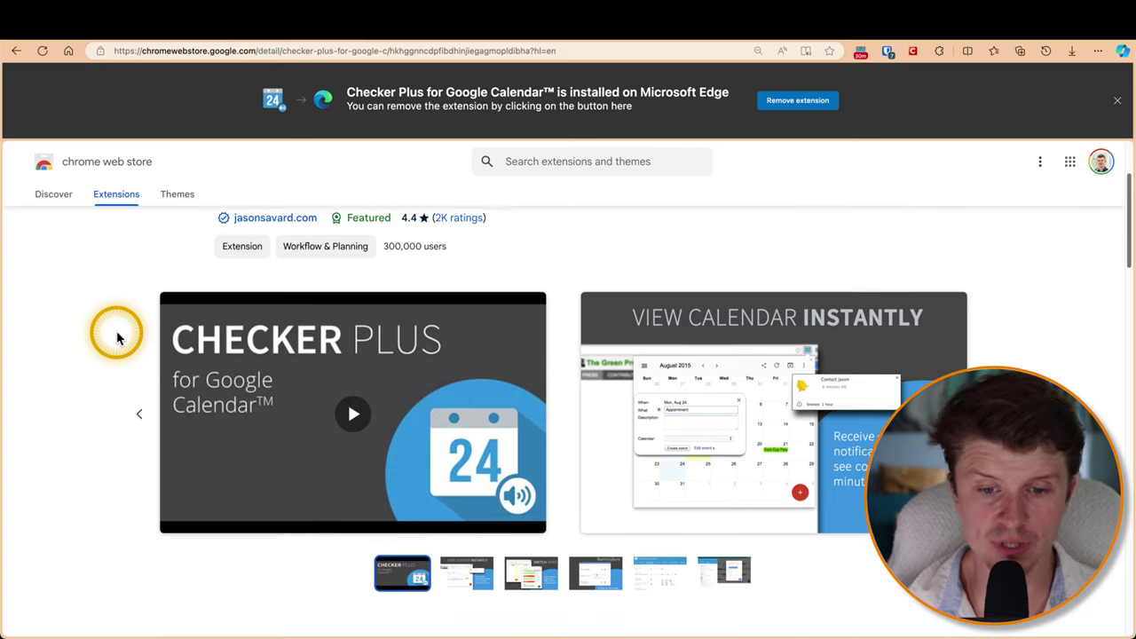
scroll(116, 336, down, 1)
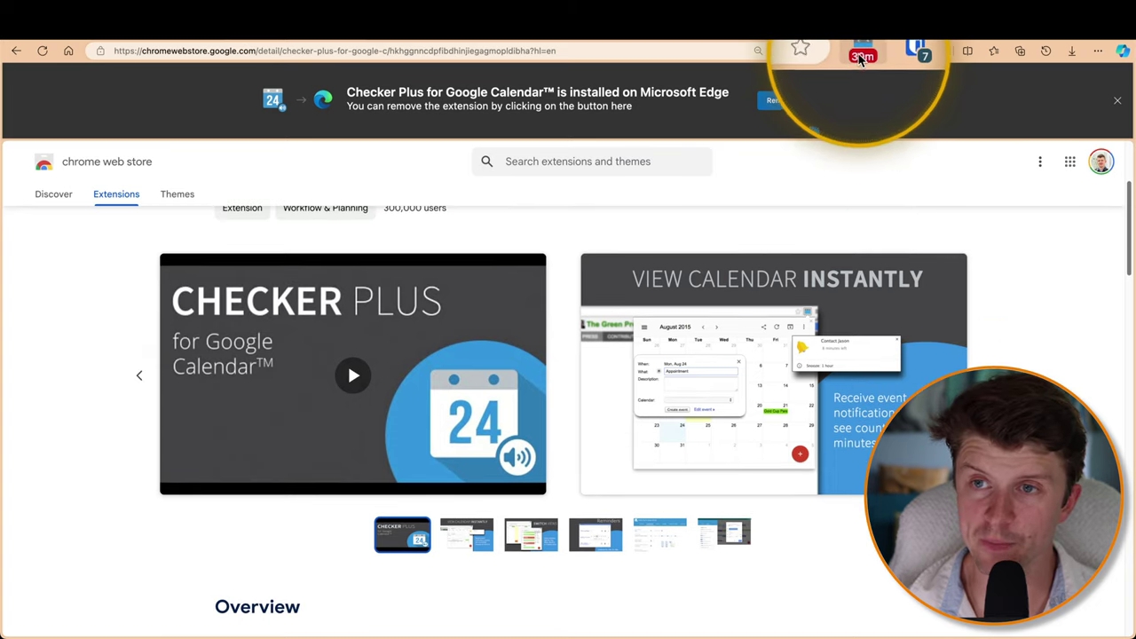
mouse_move(860, 57)
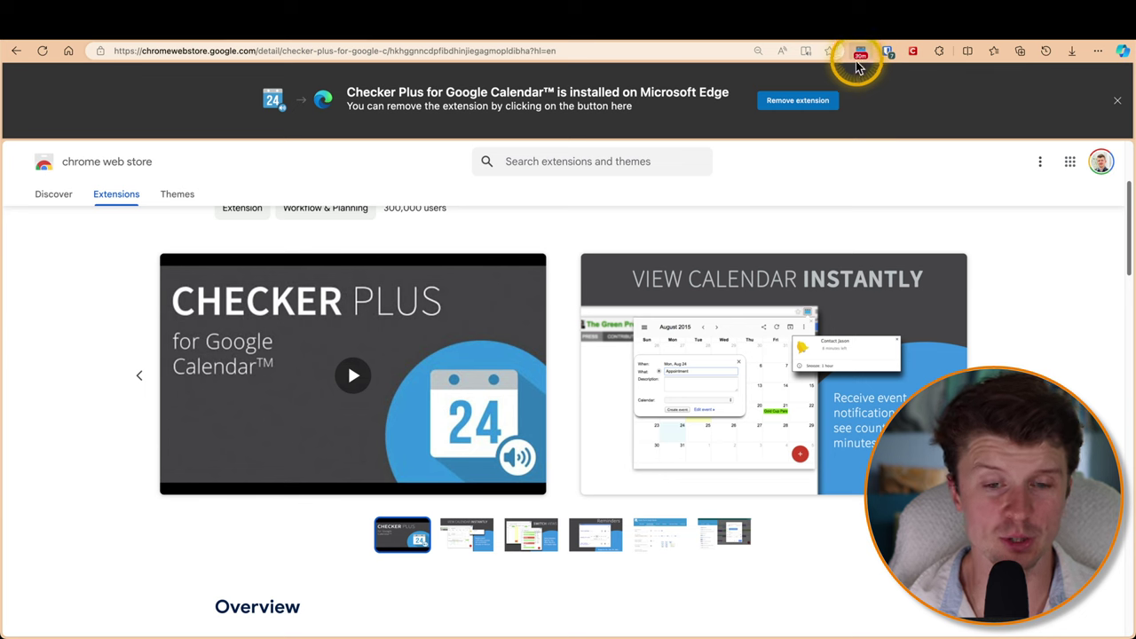
click(363, 373)
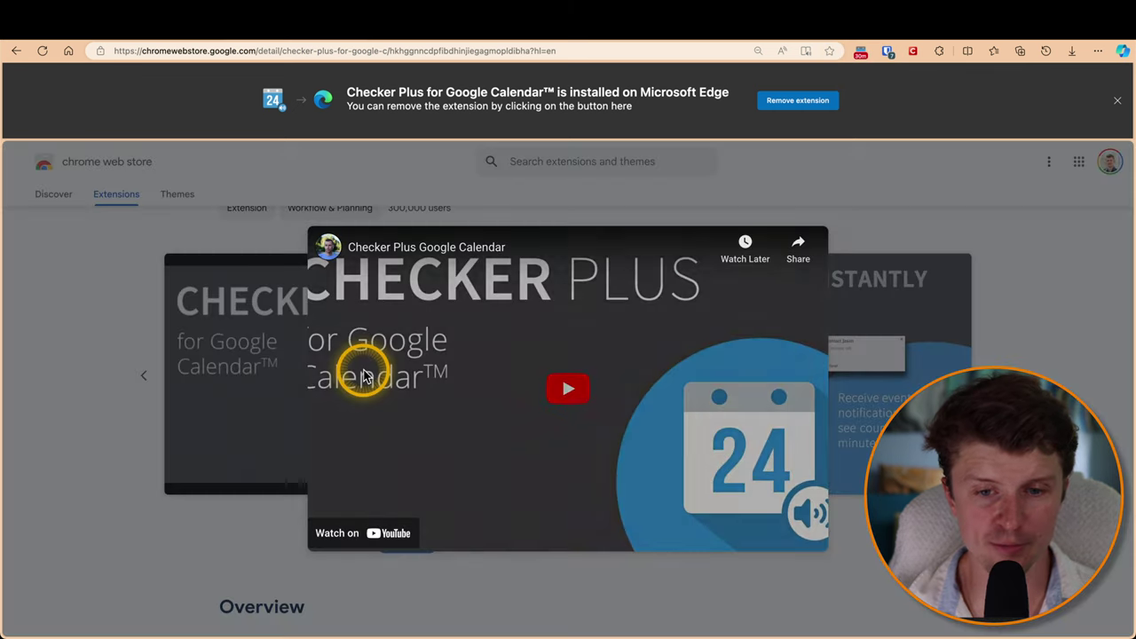
click(169, 373)
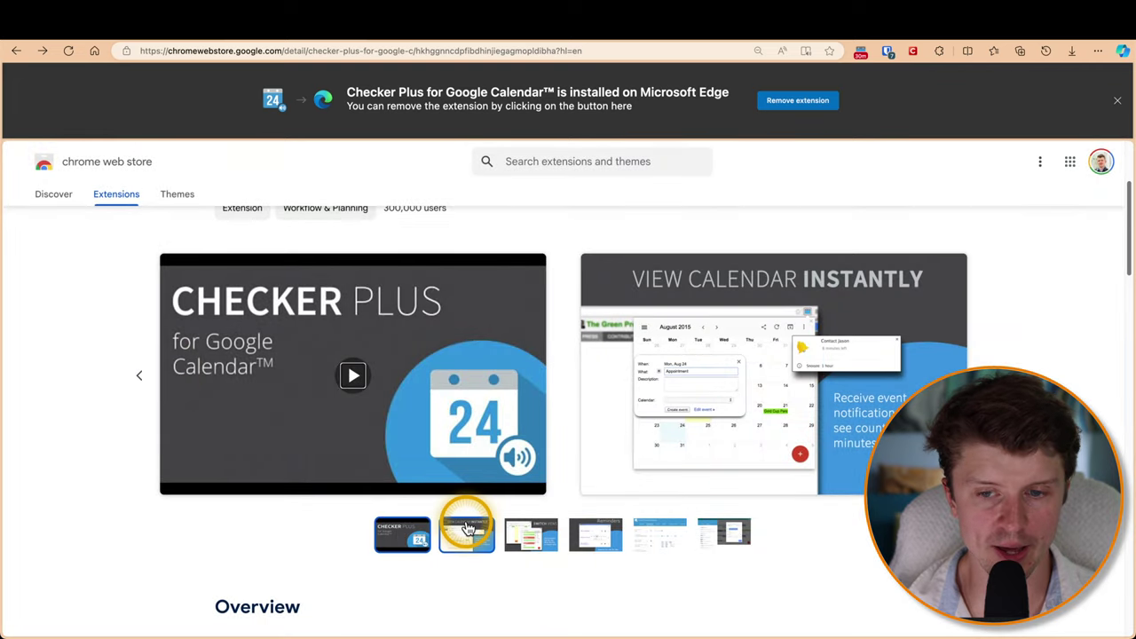
Browse the View Calendar Instantly, Switch Views and Reminders screenshots, enlarging the first one.
click(466, 529)
click(344, 375)
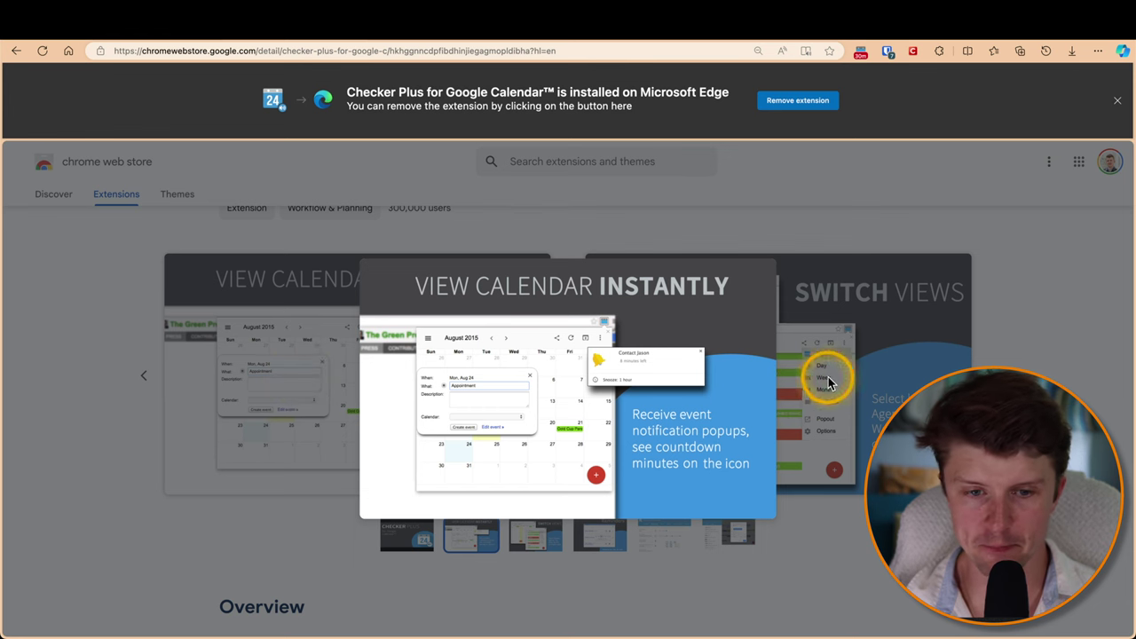
click(825, 375)
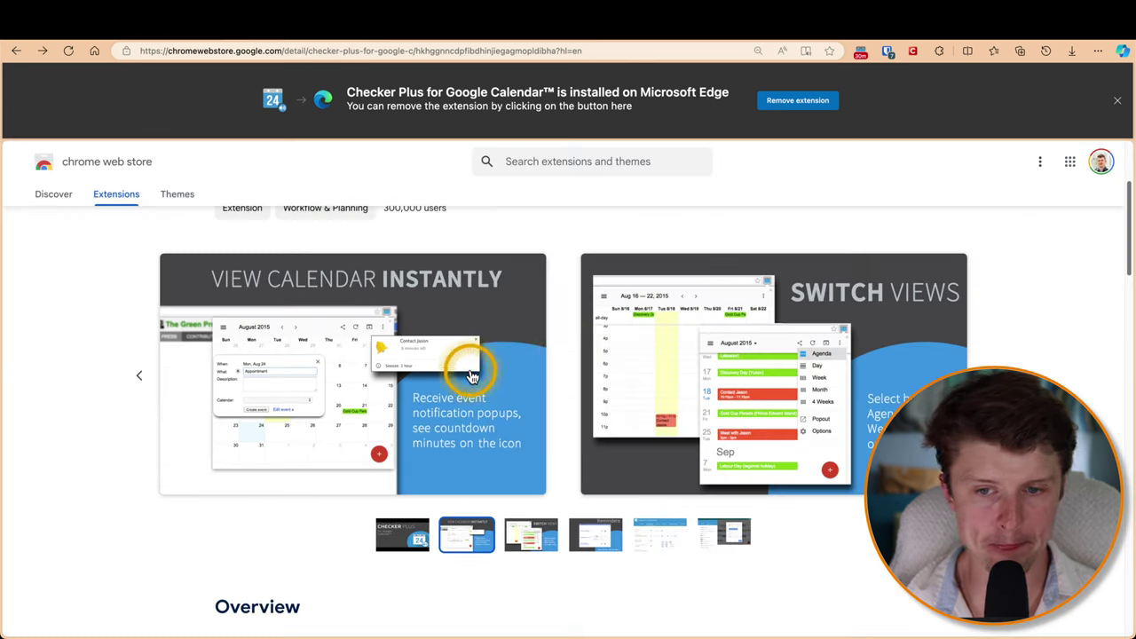
click(535, 533)
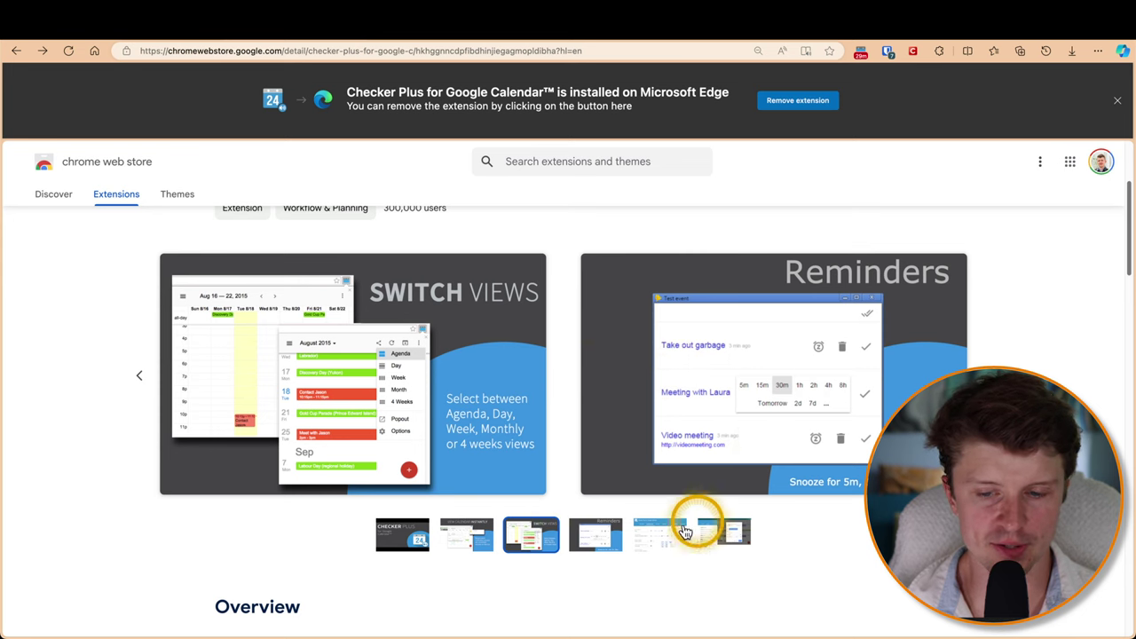
click(602, 531)
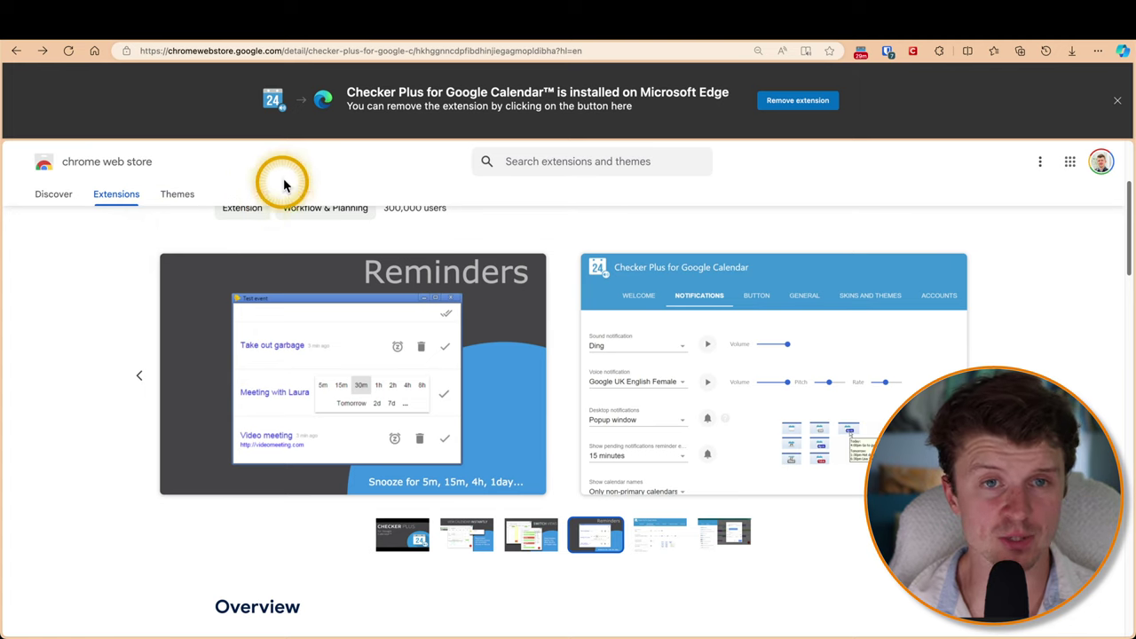
Open the Calendar Dark Mode listing and view its New Dark Look screenshot enlarged.
click(406, 36)
scroll(423, 246, down, 1)
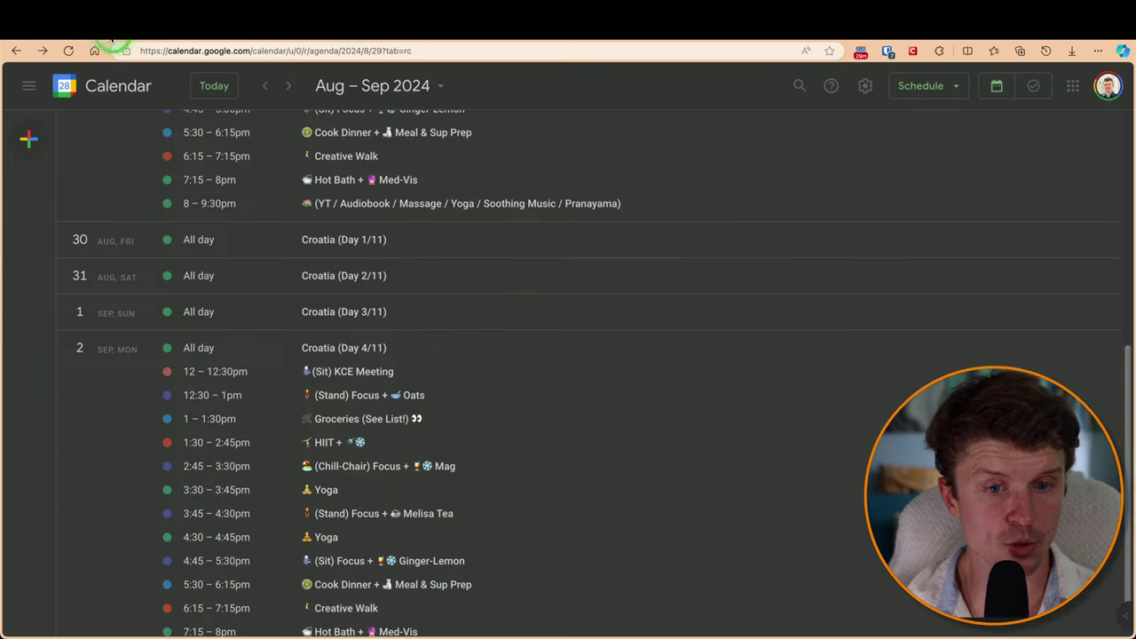
scroll(457, 330, down, 1)
scroll(426, 301, up, 1)
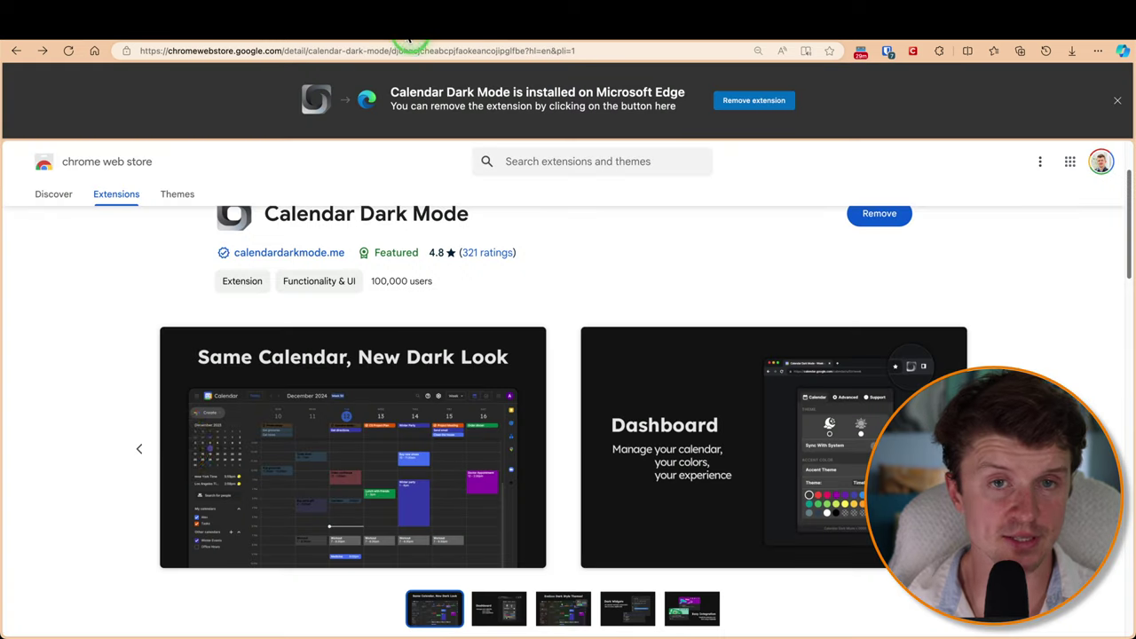
click(314, 442)
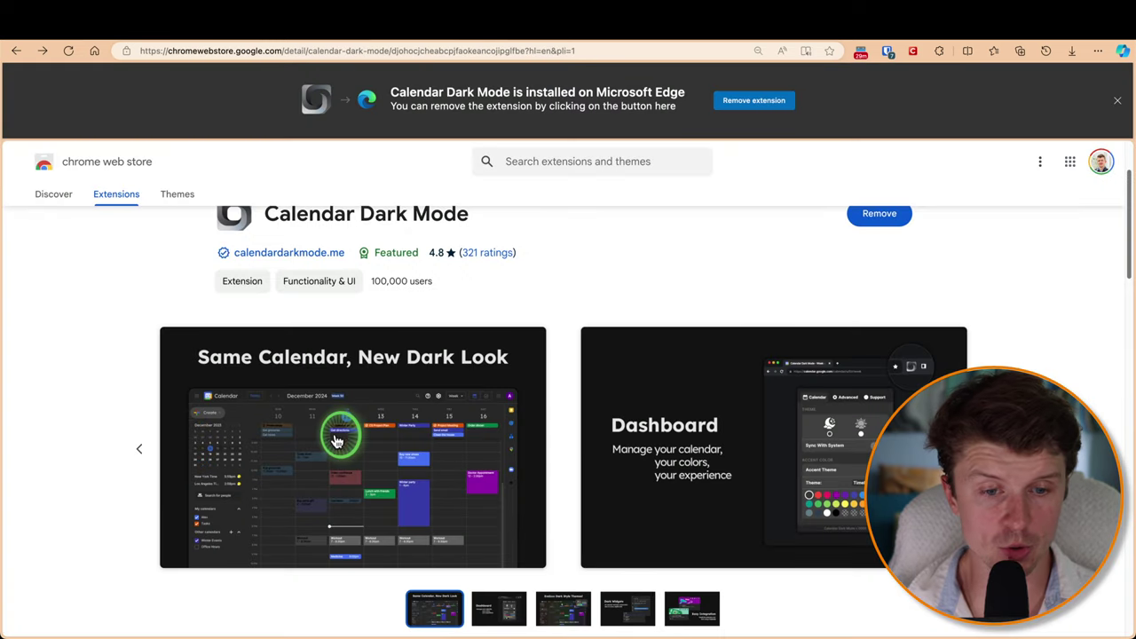
click(804, 238)
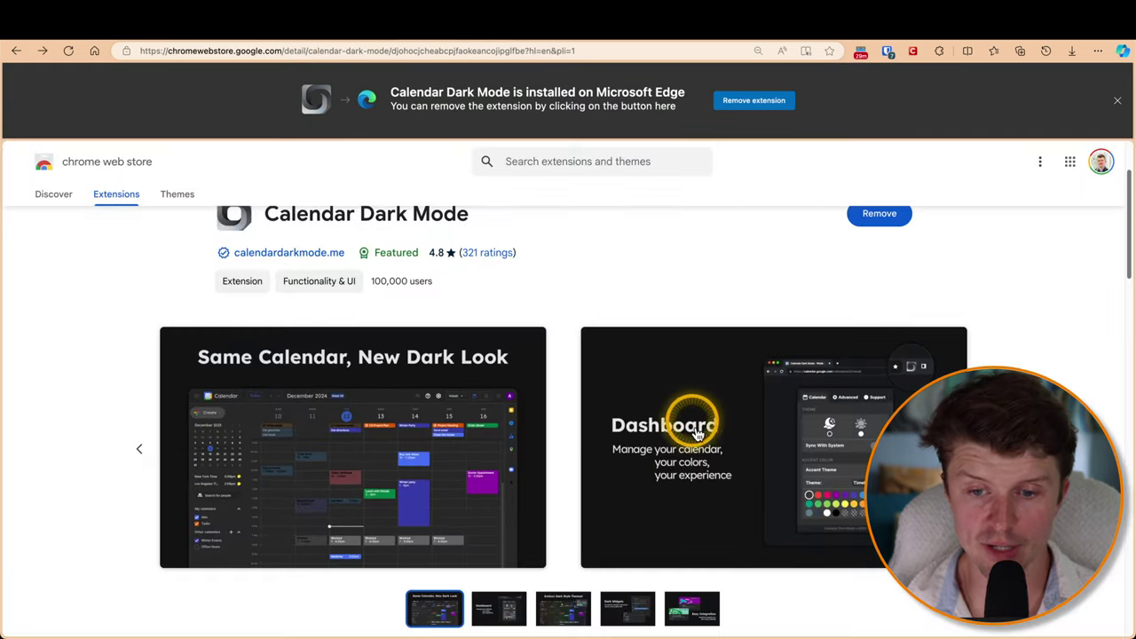
Browse the Dashboard, Endless Dark Style Themes!, Dark Widgets and Easy Integration screenshots, returning to New Dark Look.
click(499, 606)
click(779, 465)
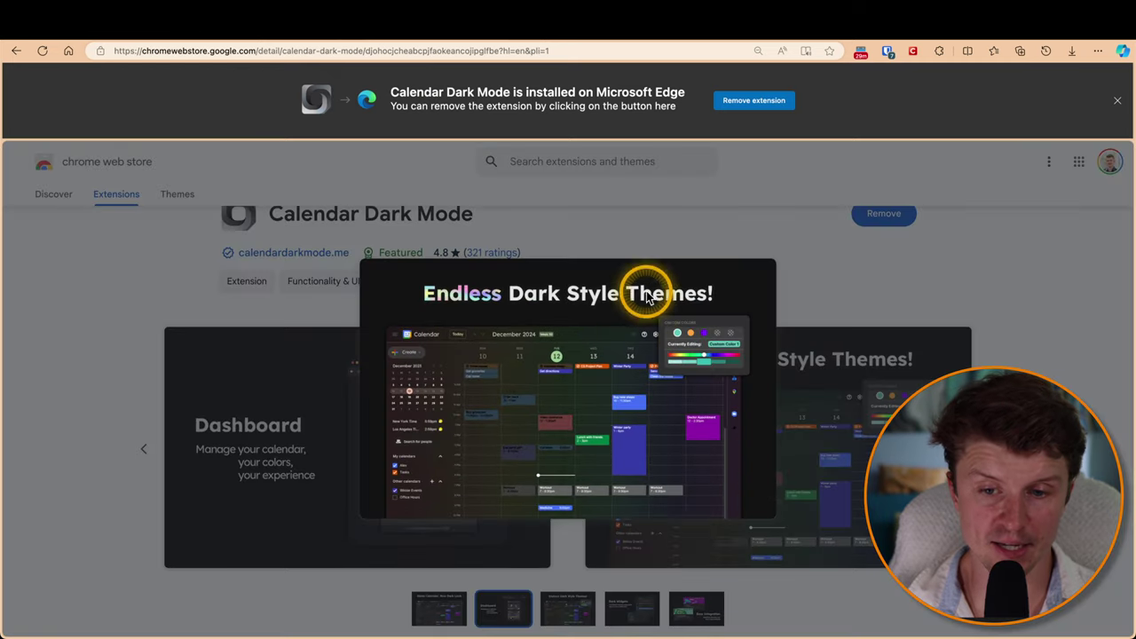
click(846, 293)
click(558, 609)
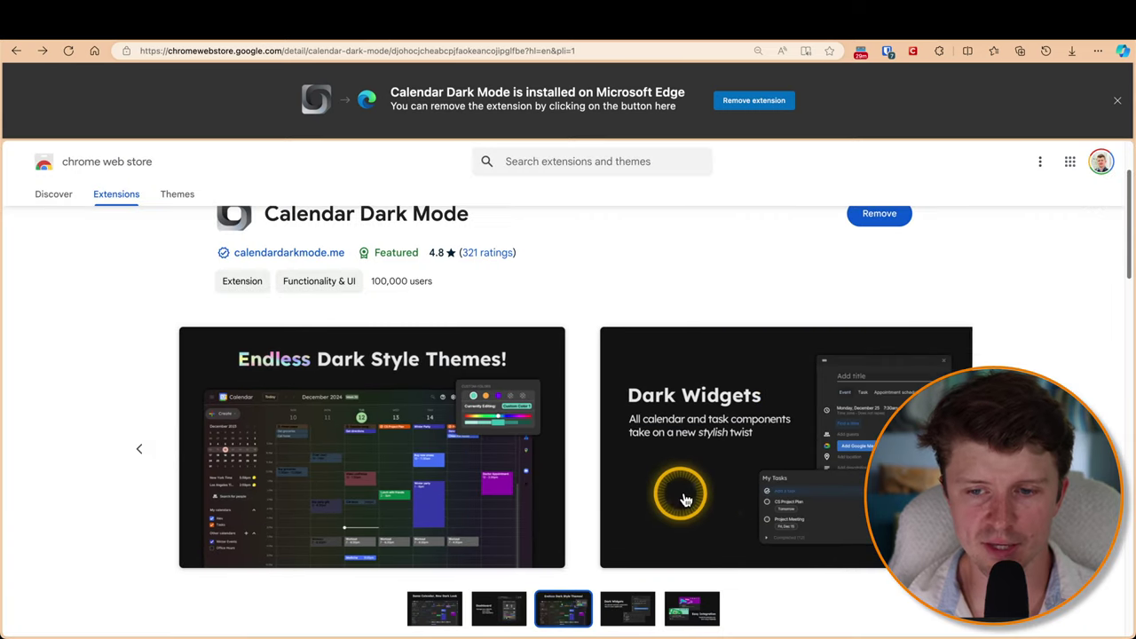
click(622, 608)
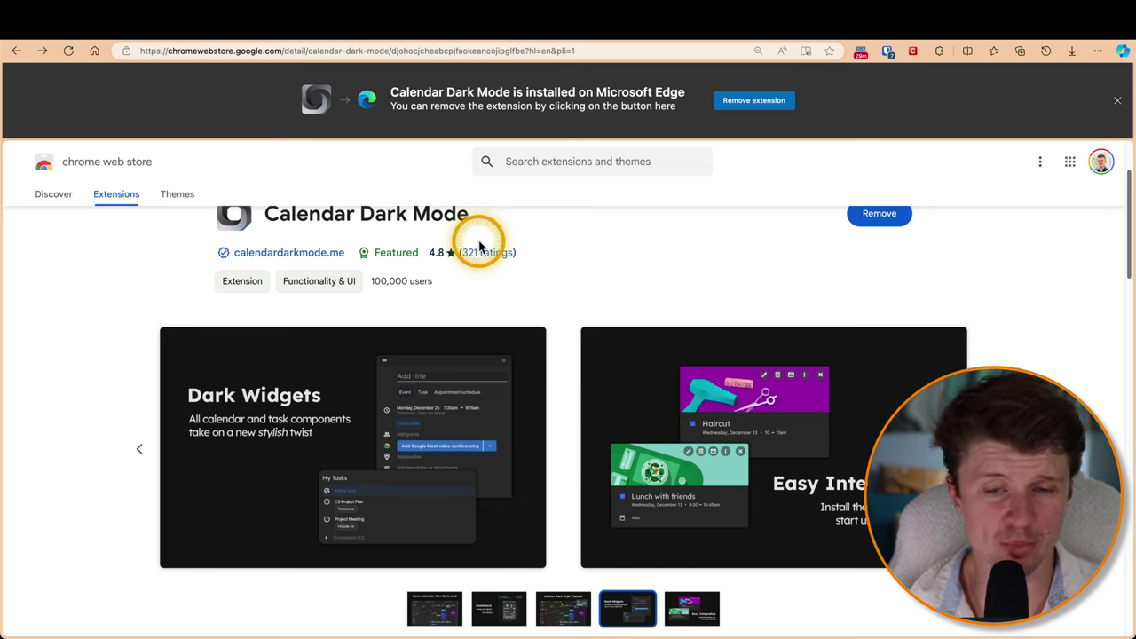
click(444, 609)
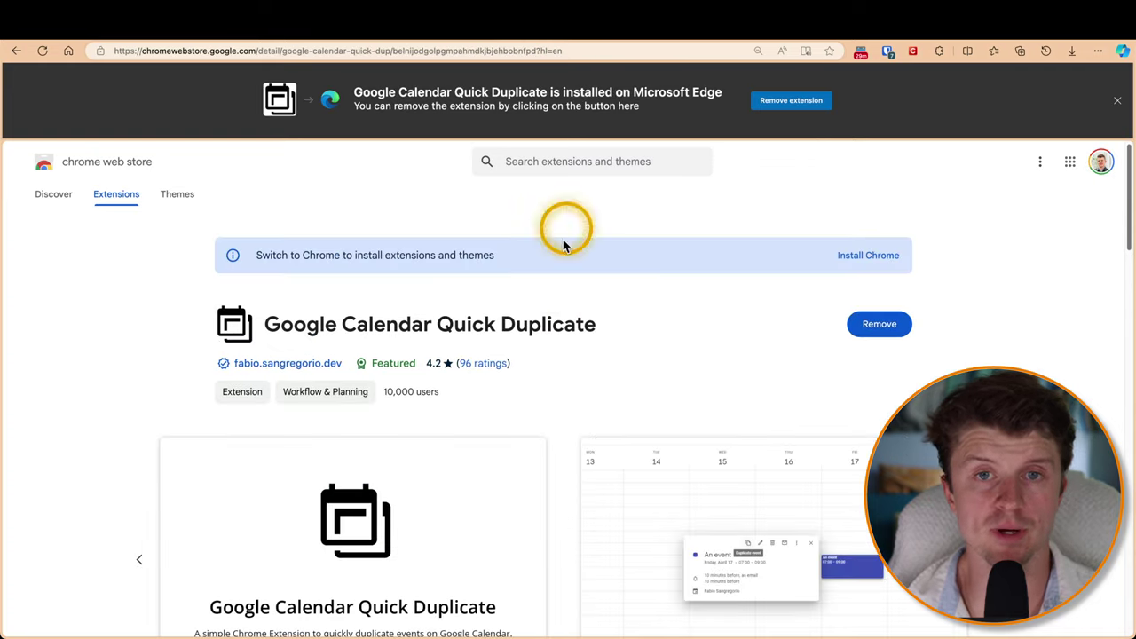
Enlarge the Quick Duplicate event-duplication screenshot and zoom the page in to read it.
scroll(551, 285, down, 1)
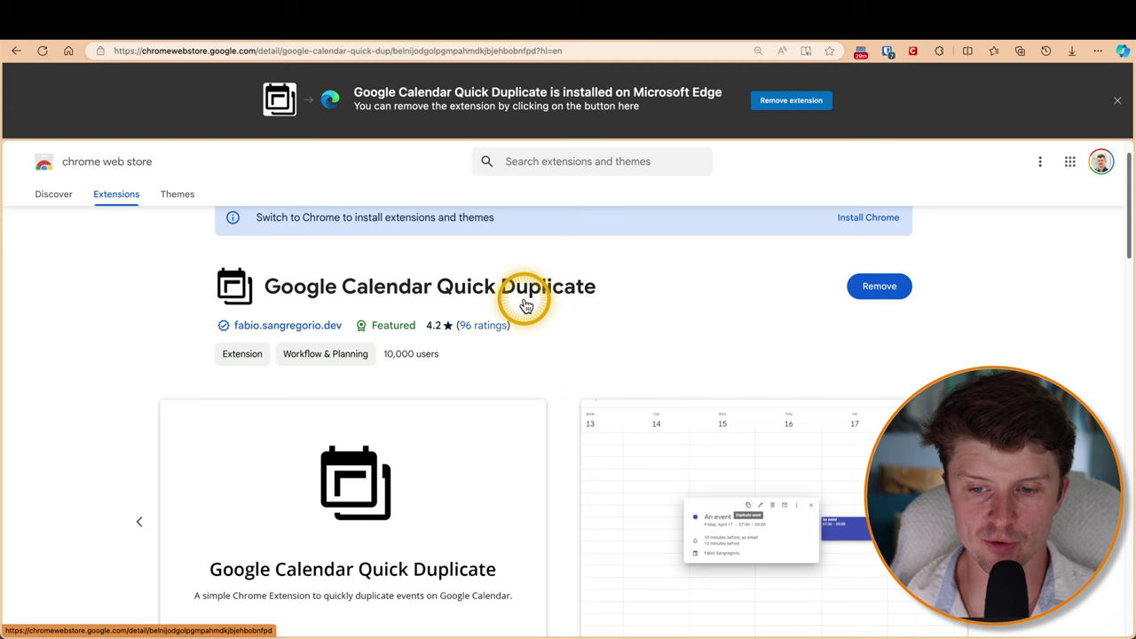
scroll(680, 386, down, 4)
click(761, 331)
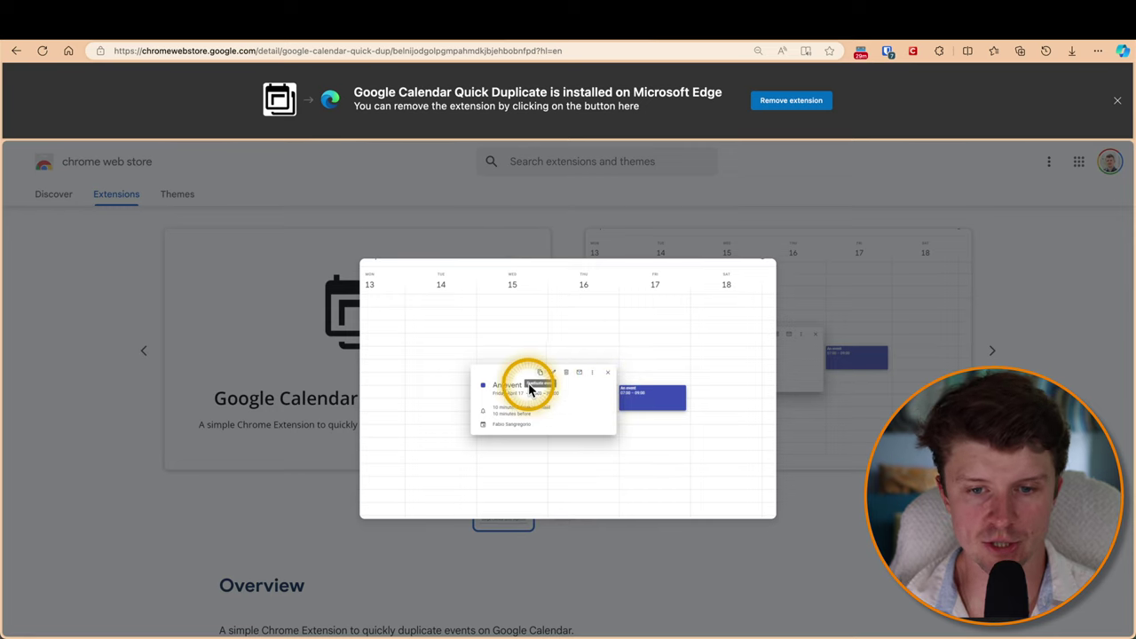
key(super+plus)
key(super+plus)
key(super+plus)
key(super+plus)
key(super+plus)
key(super+plus)
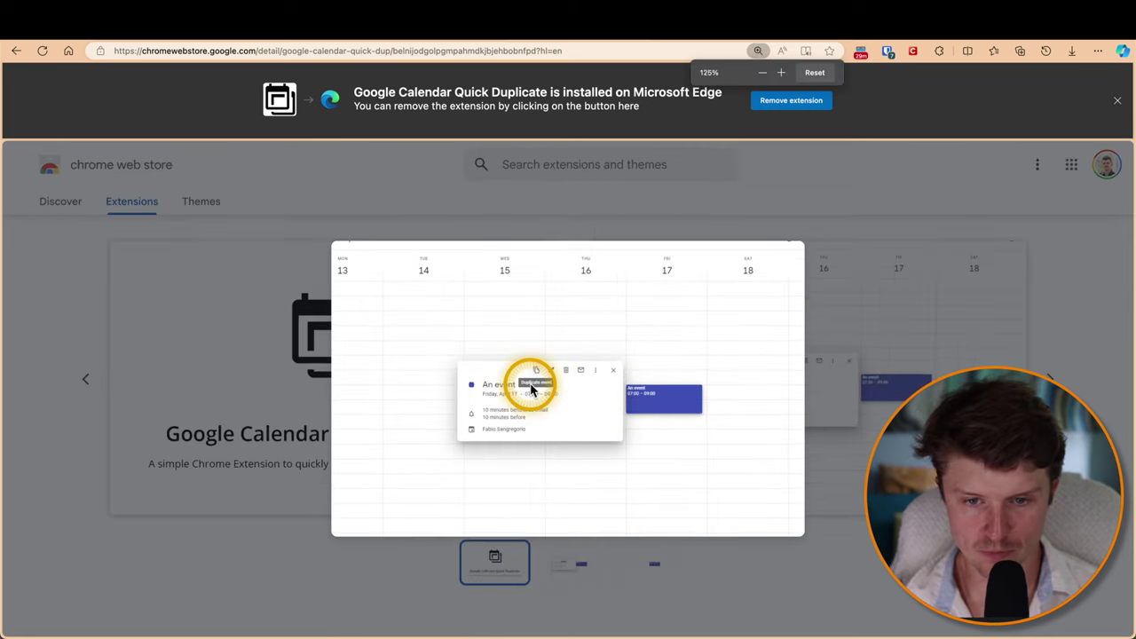